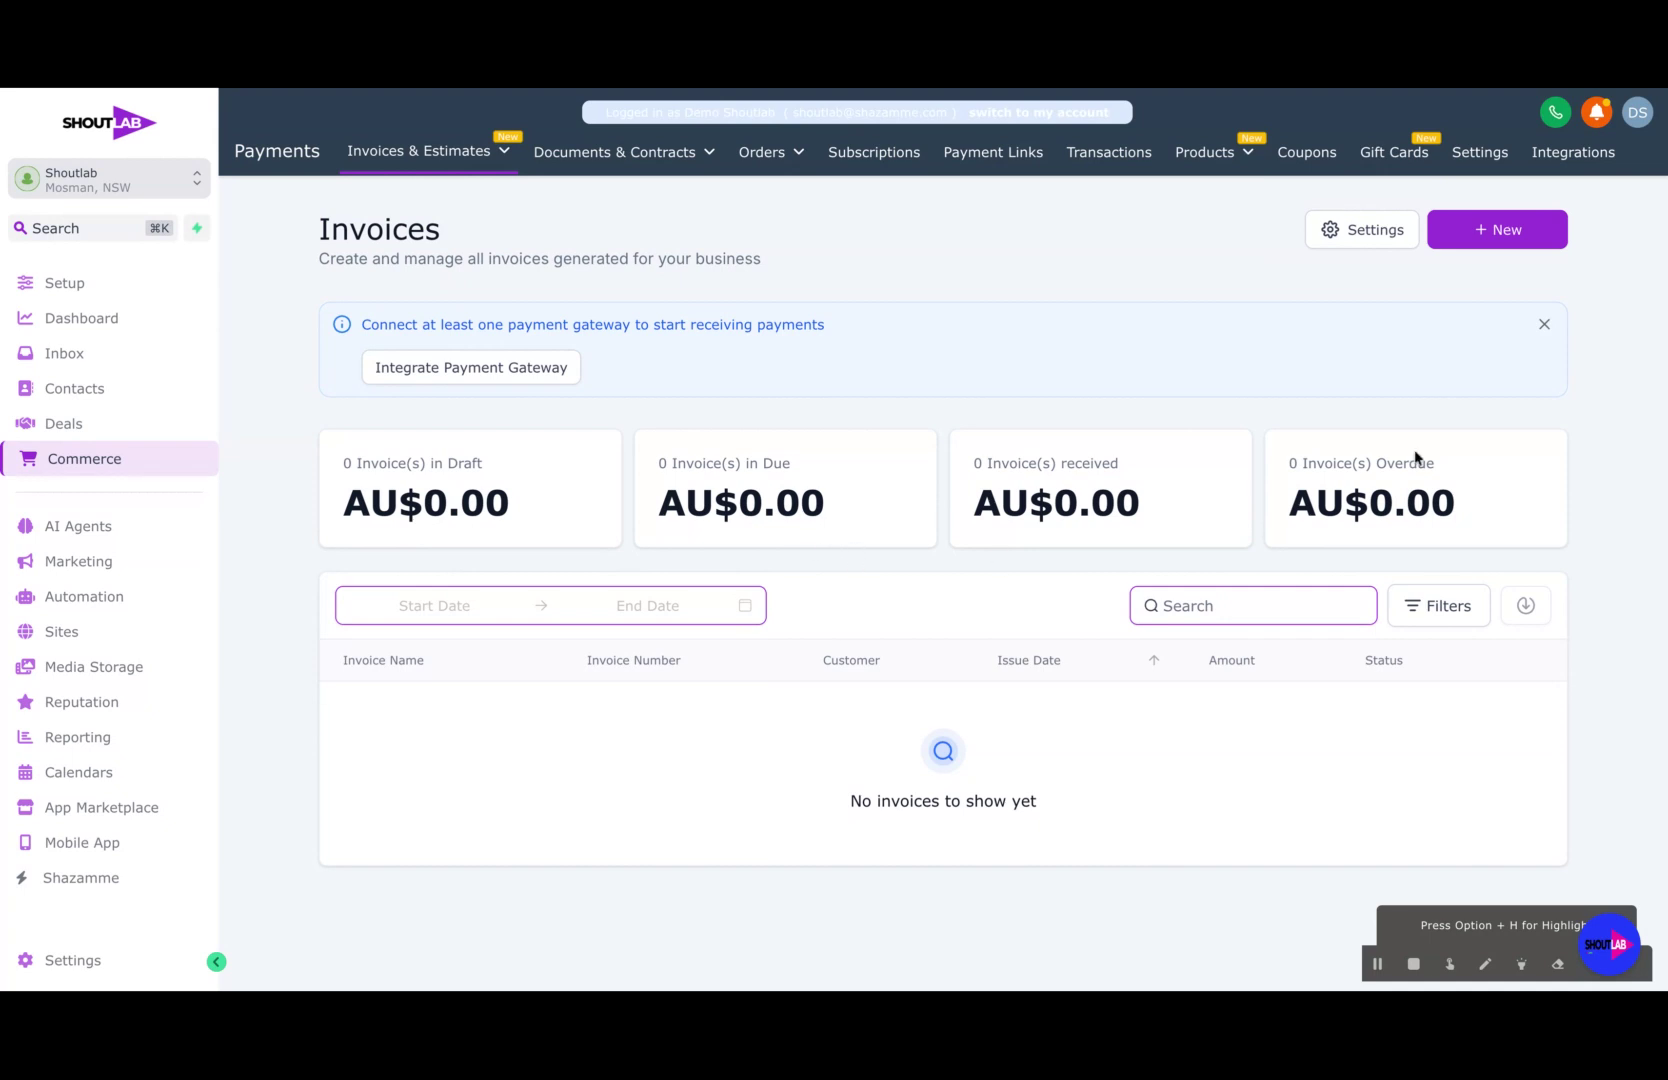
Examine the deal stages of the Marketing Pipeline and the form for adding a new opportunity, then close the form
{"action": "left_click", "coordinate": [95, 425]}
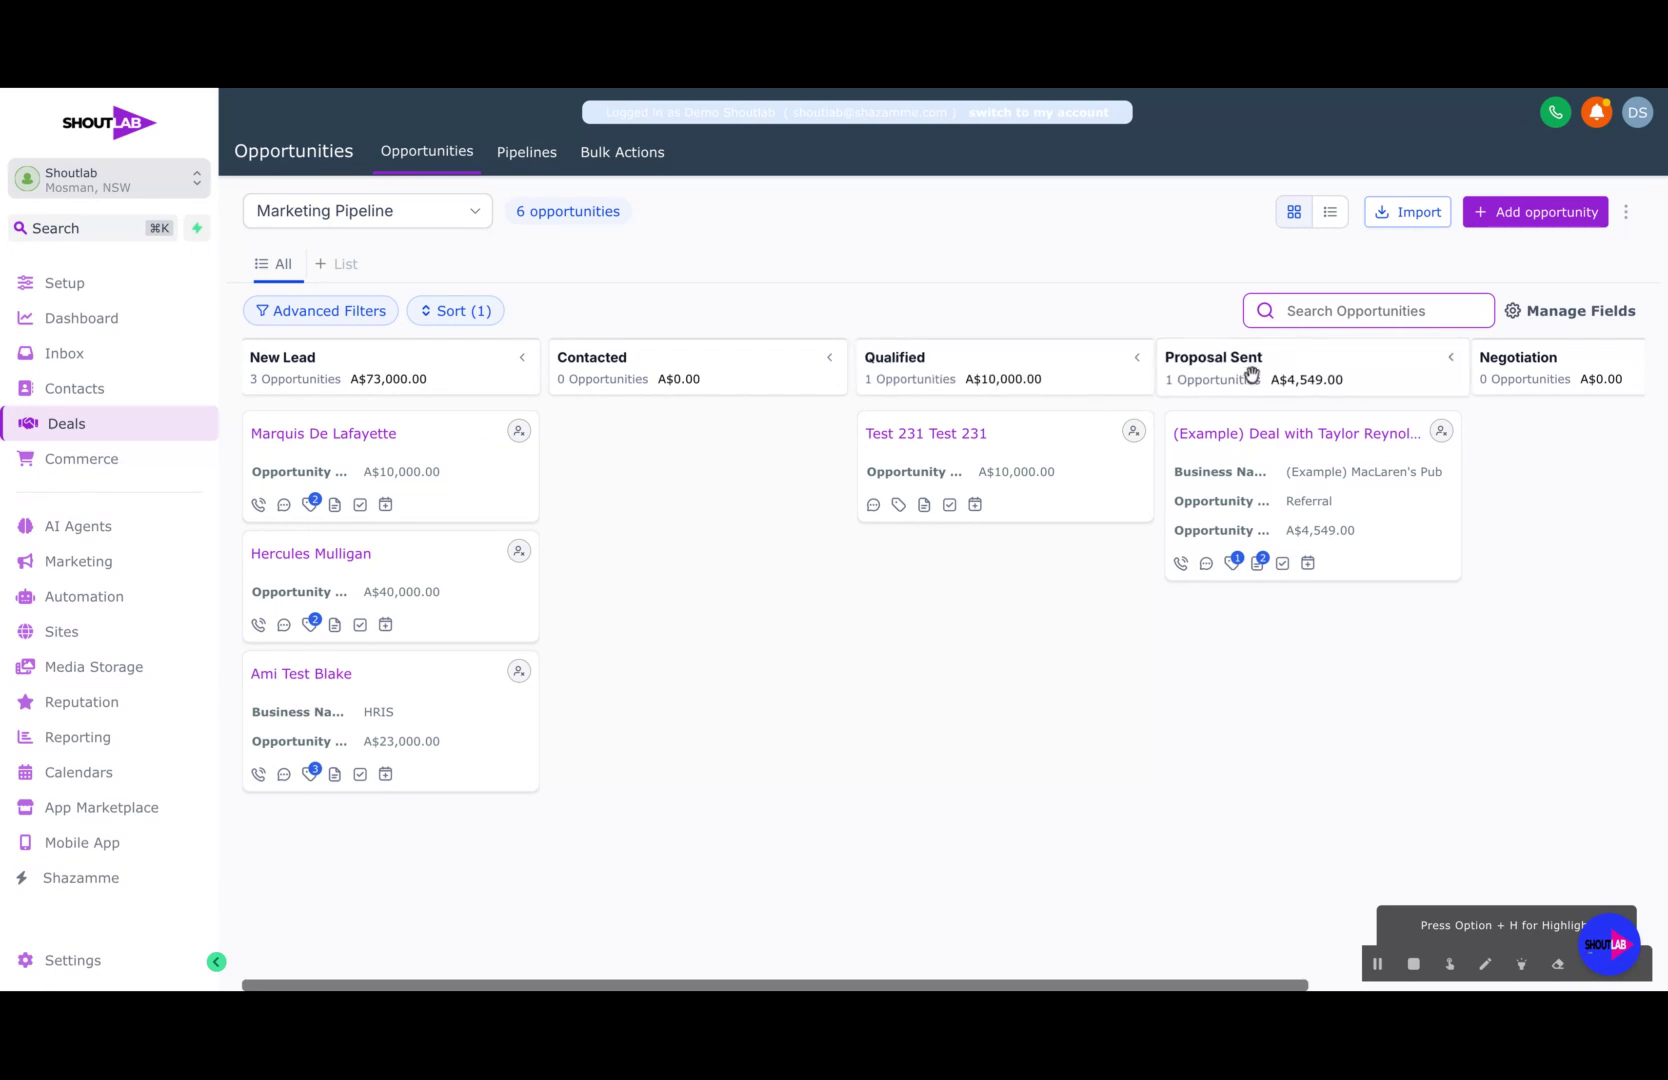
{"action": "scroll", "coordinate": [1438, 378], "scroll_direction": "right", "scroll_amount": 5}
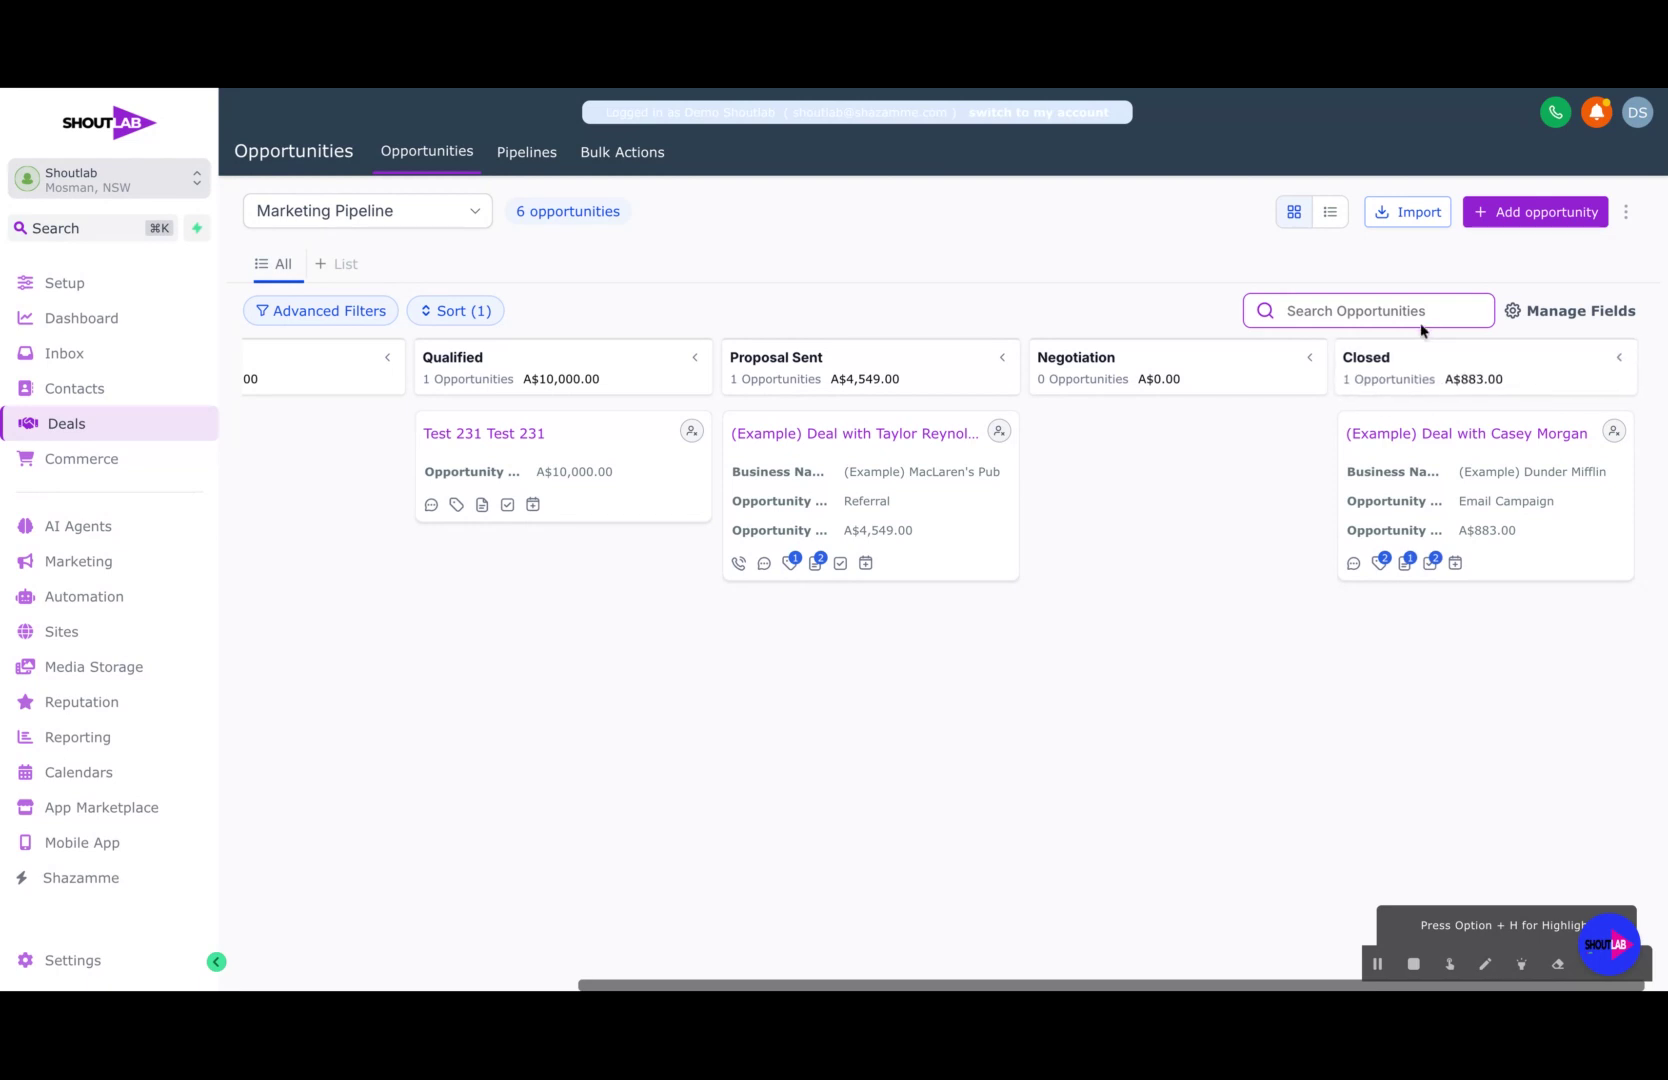
{"action": "left_click", "coordinate": [1572, 222]}
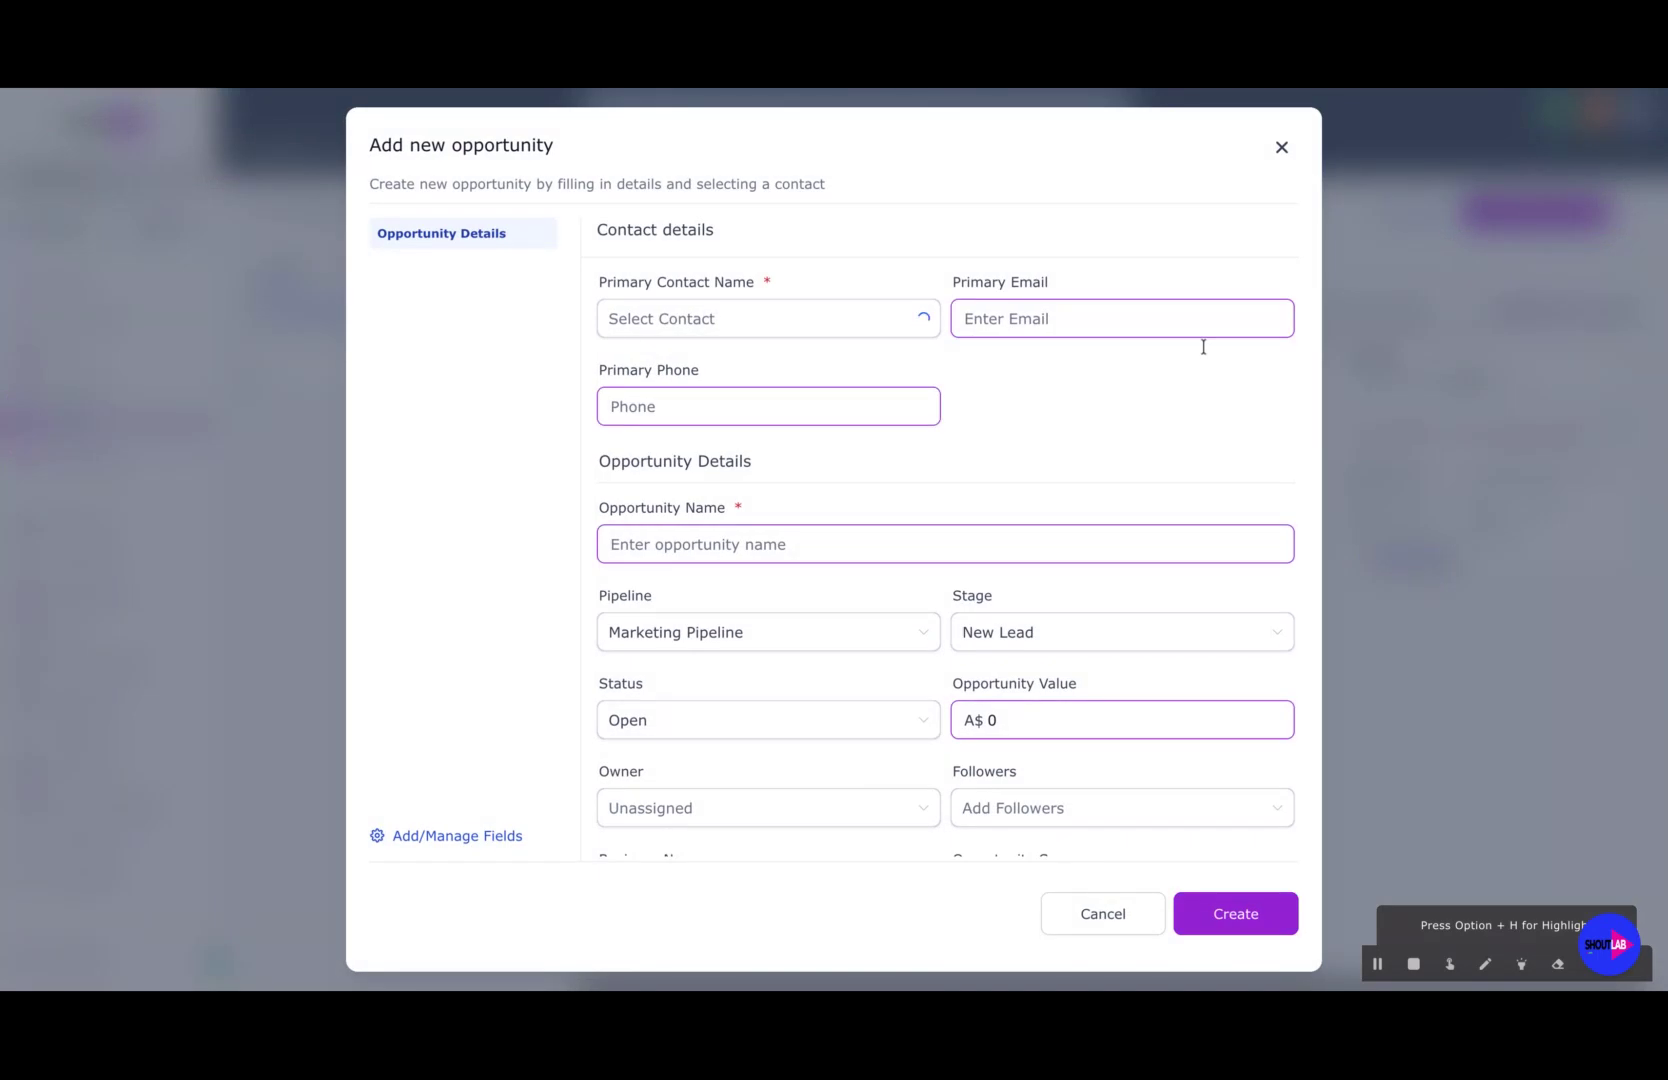
{"action": "left_click", "coordinate": [1279, 148]}
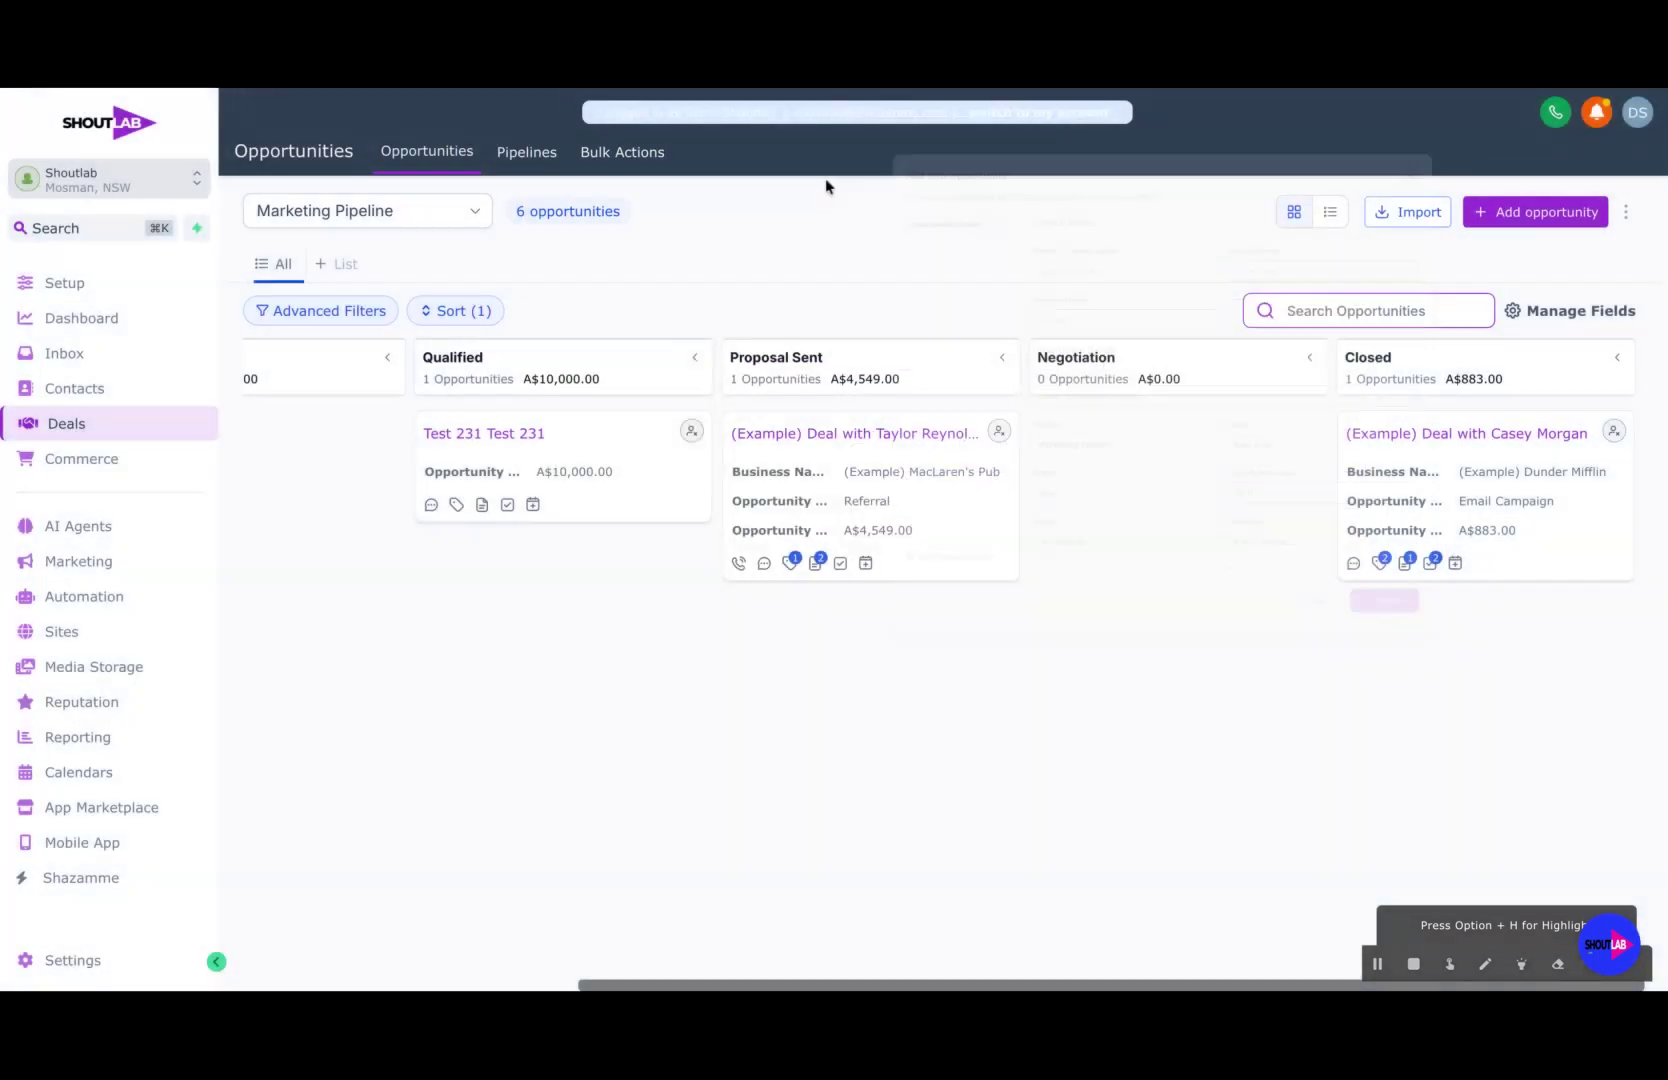
Create a new deals pipeline named "Accounting Team" with the default stages
{"action": "left_click", "coordinate": [540, 158]}
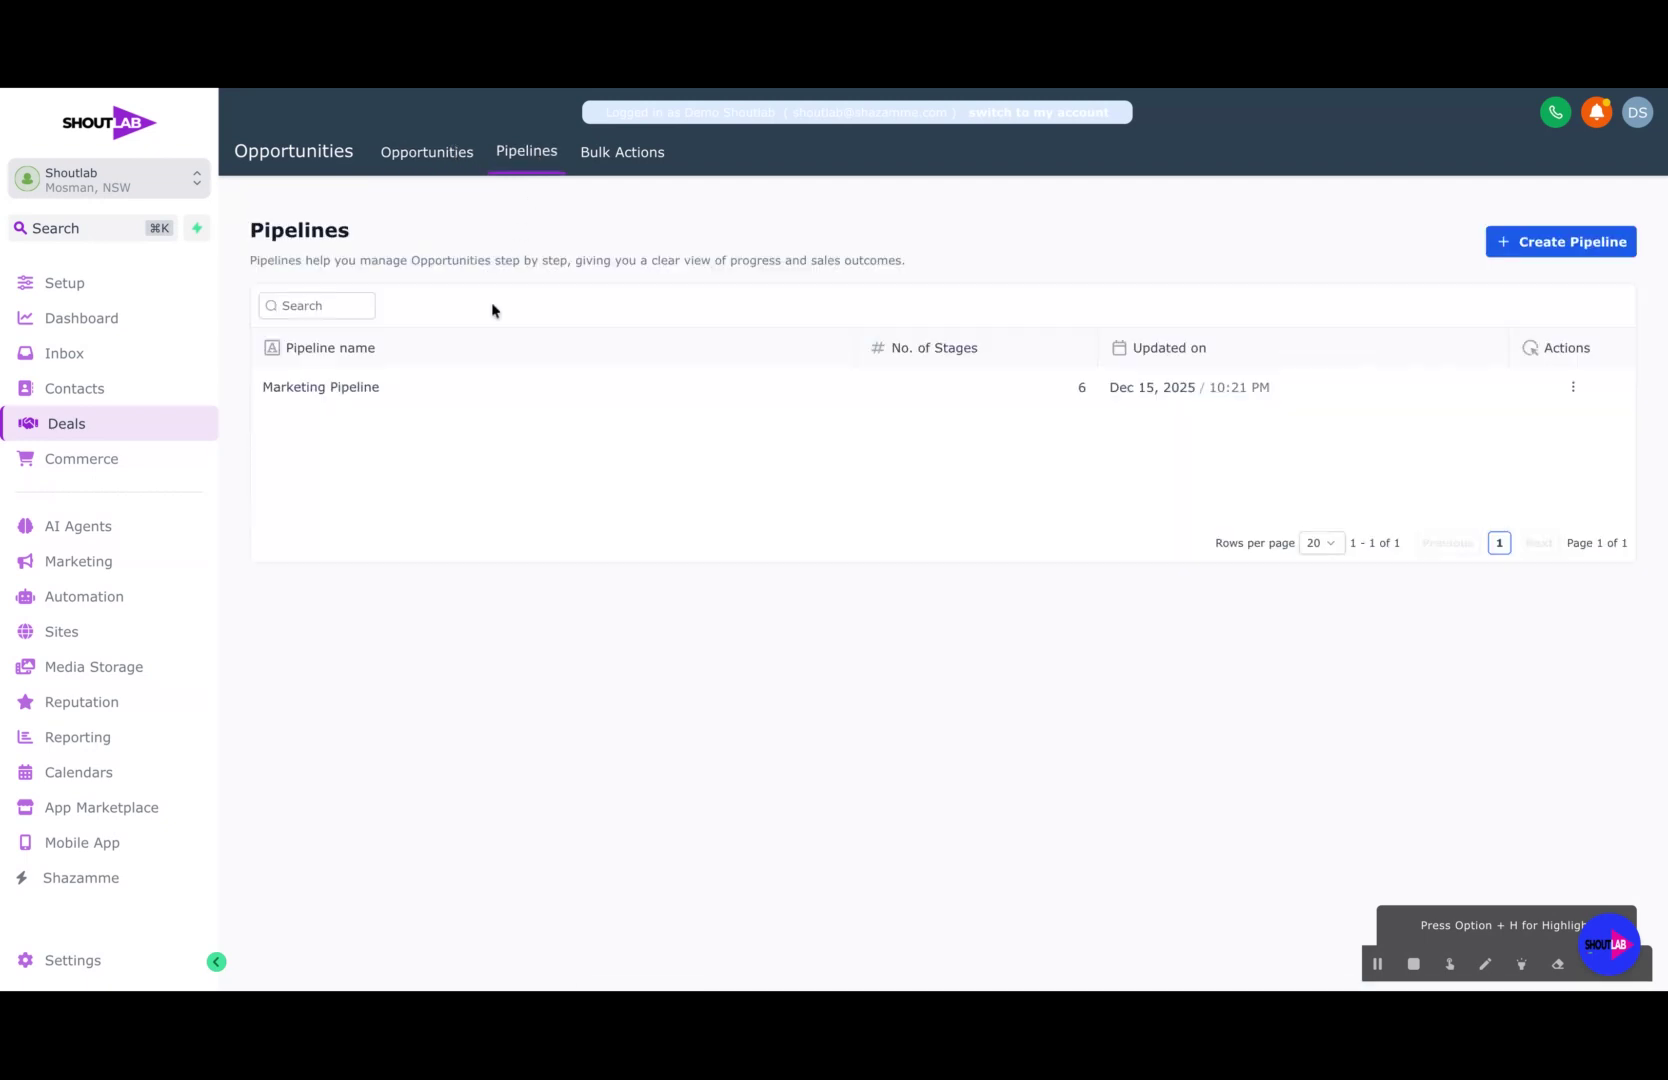
{"action": "left_click", "coordinate": [1536, 249]}
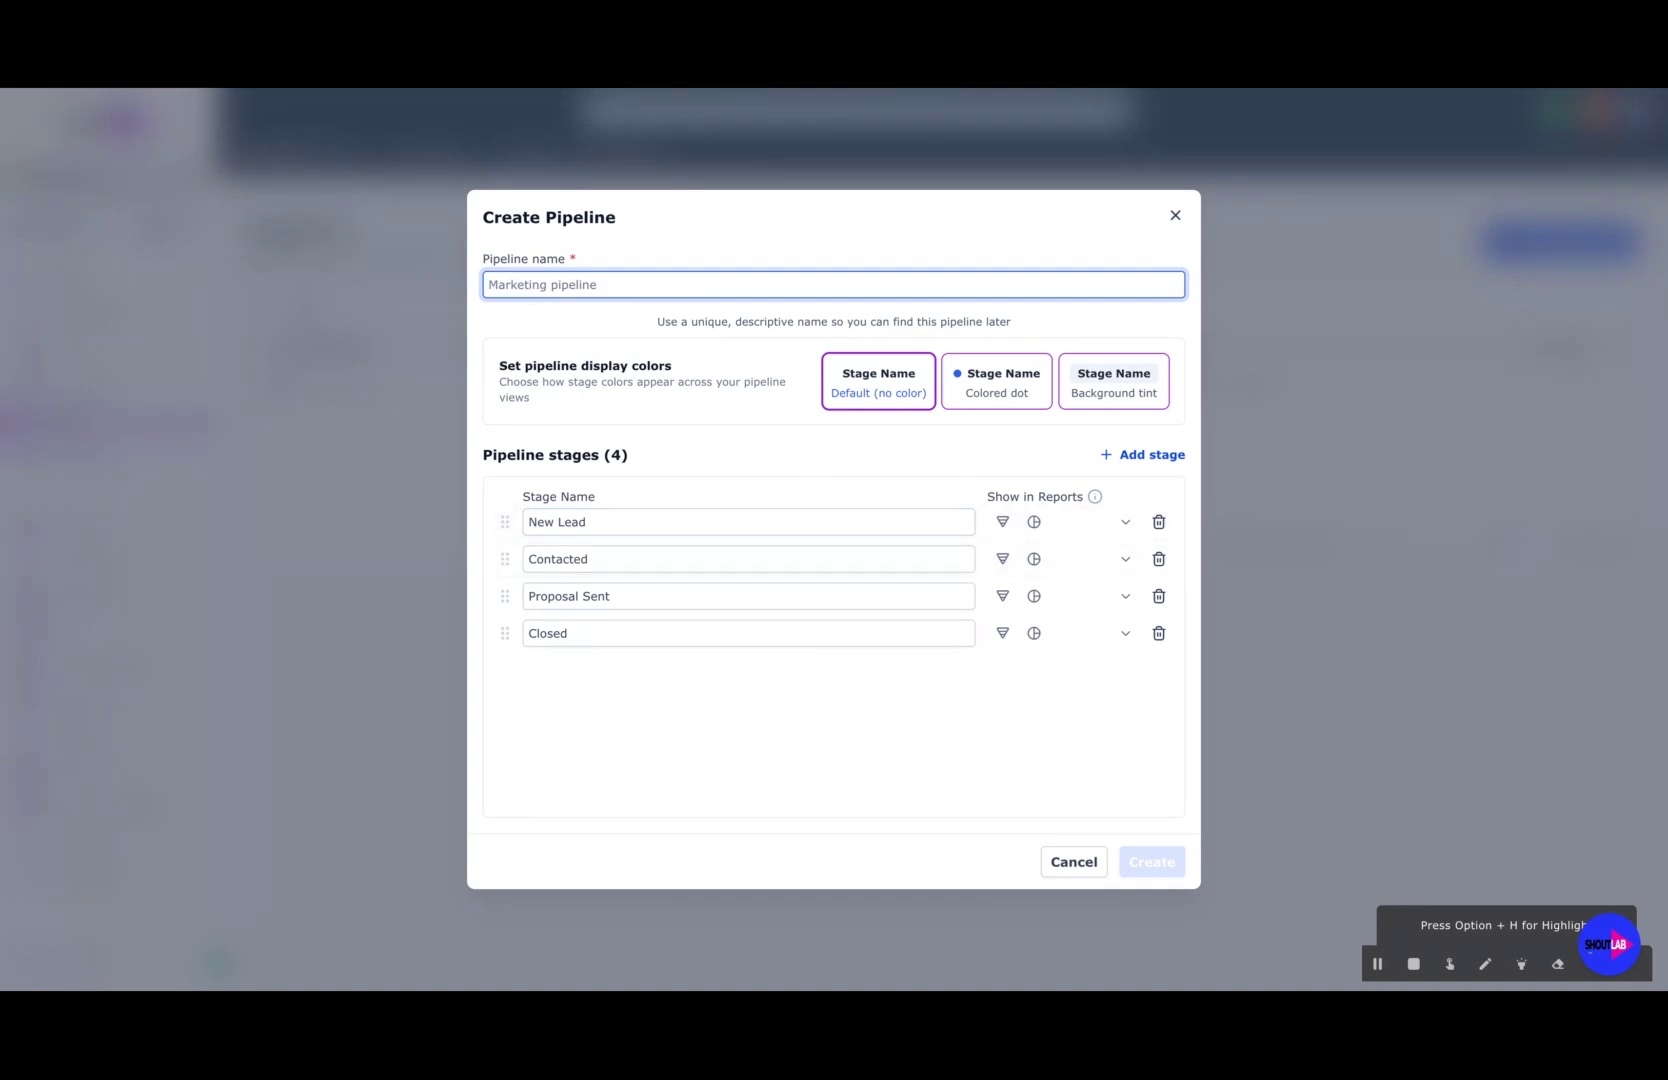
{"action": "type", "text": "Accountin"}
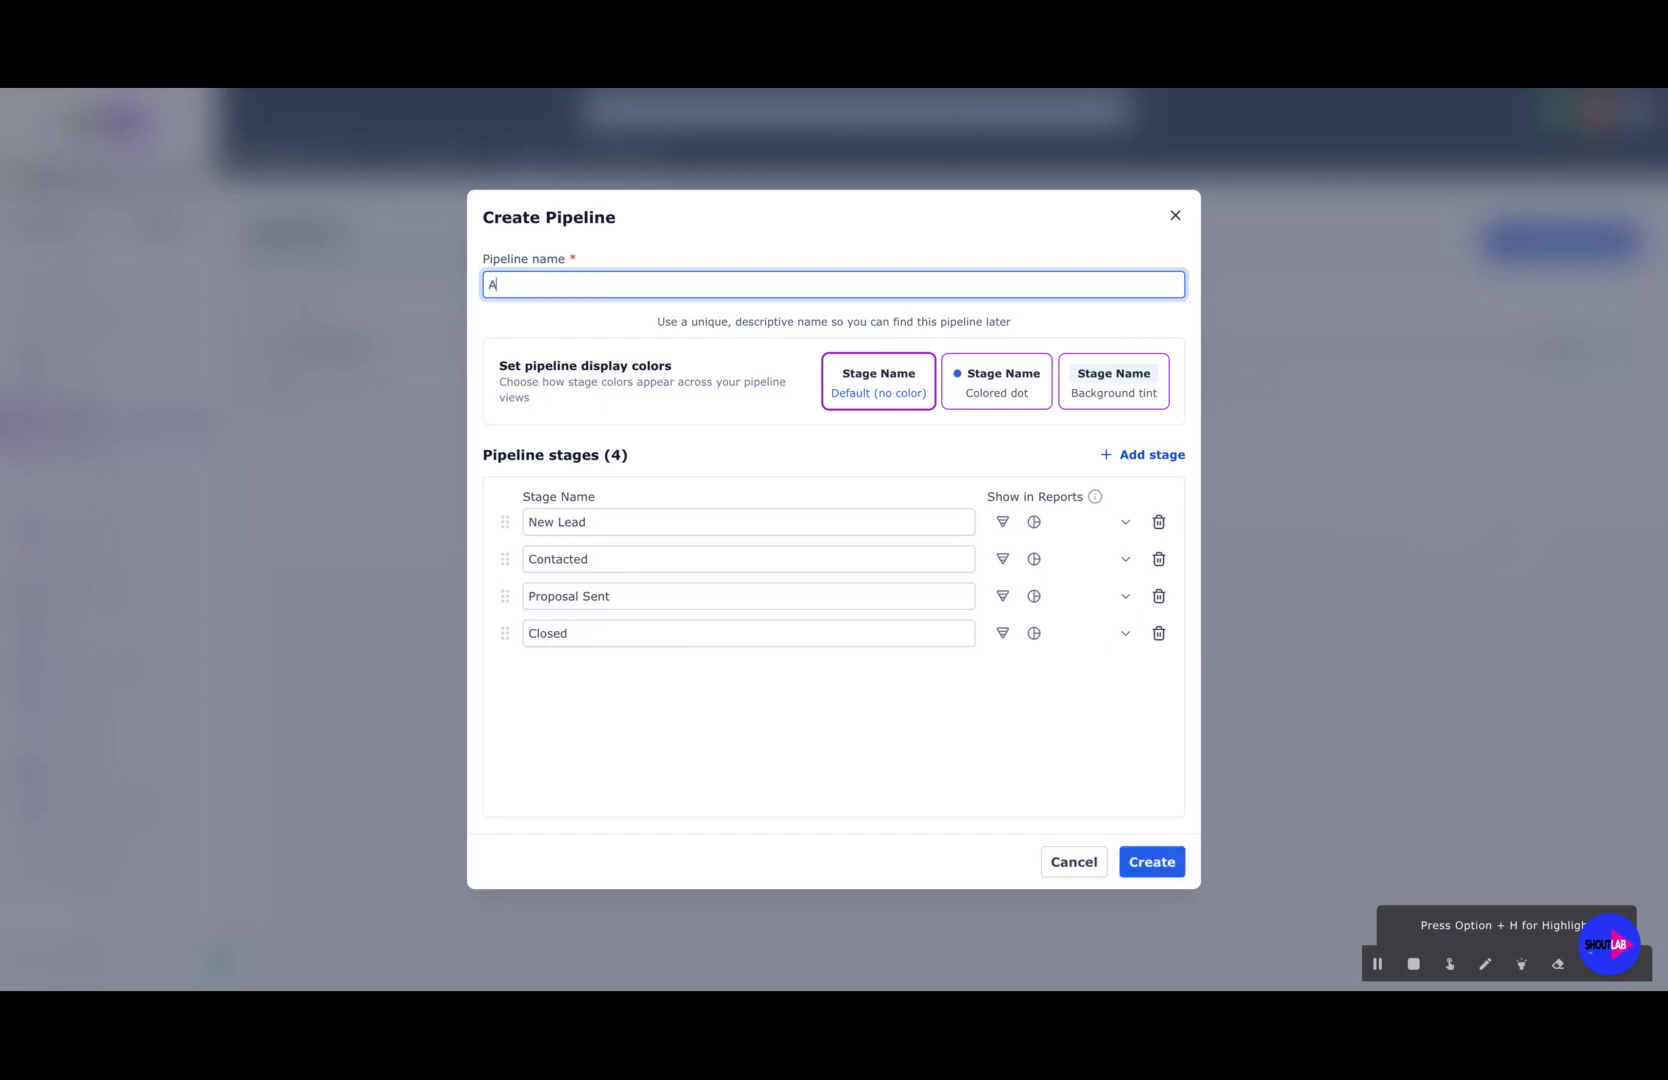
{"action": "type", "text": "g Team"}
{"action": "left_click", "coordinate": [1162, 862]}
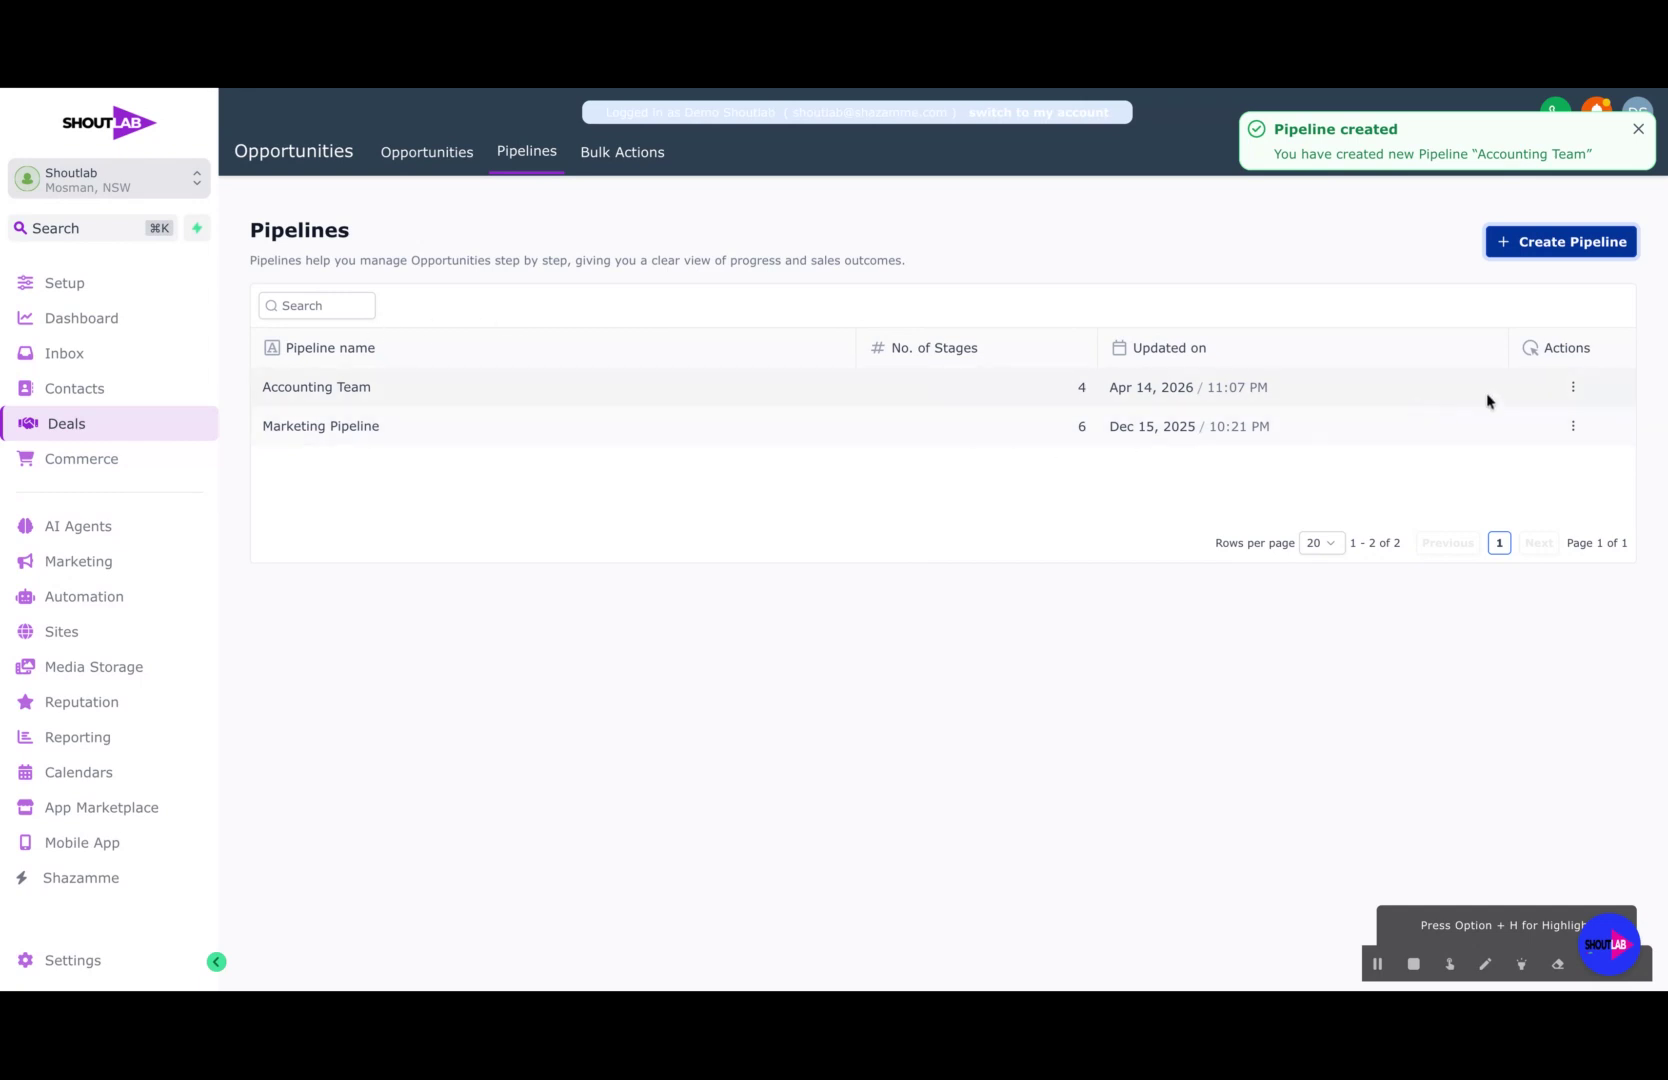
Add a stage named "New Lead 2" to the Accounting Team pipeline and save it
{"action": "left_click", "coordinate": [1573, 387]}
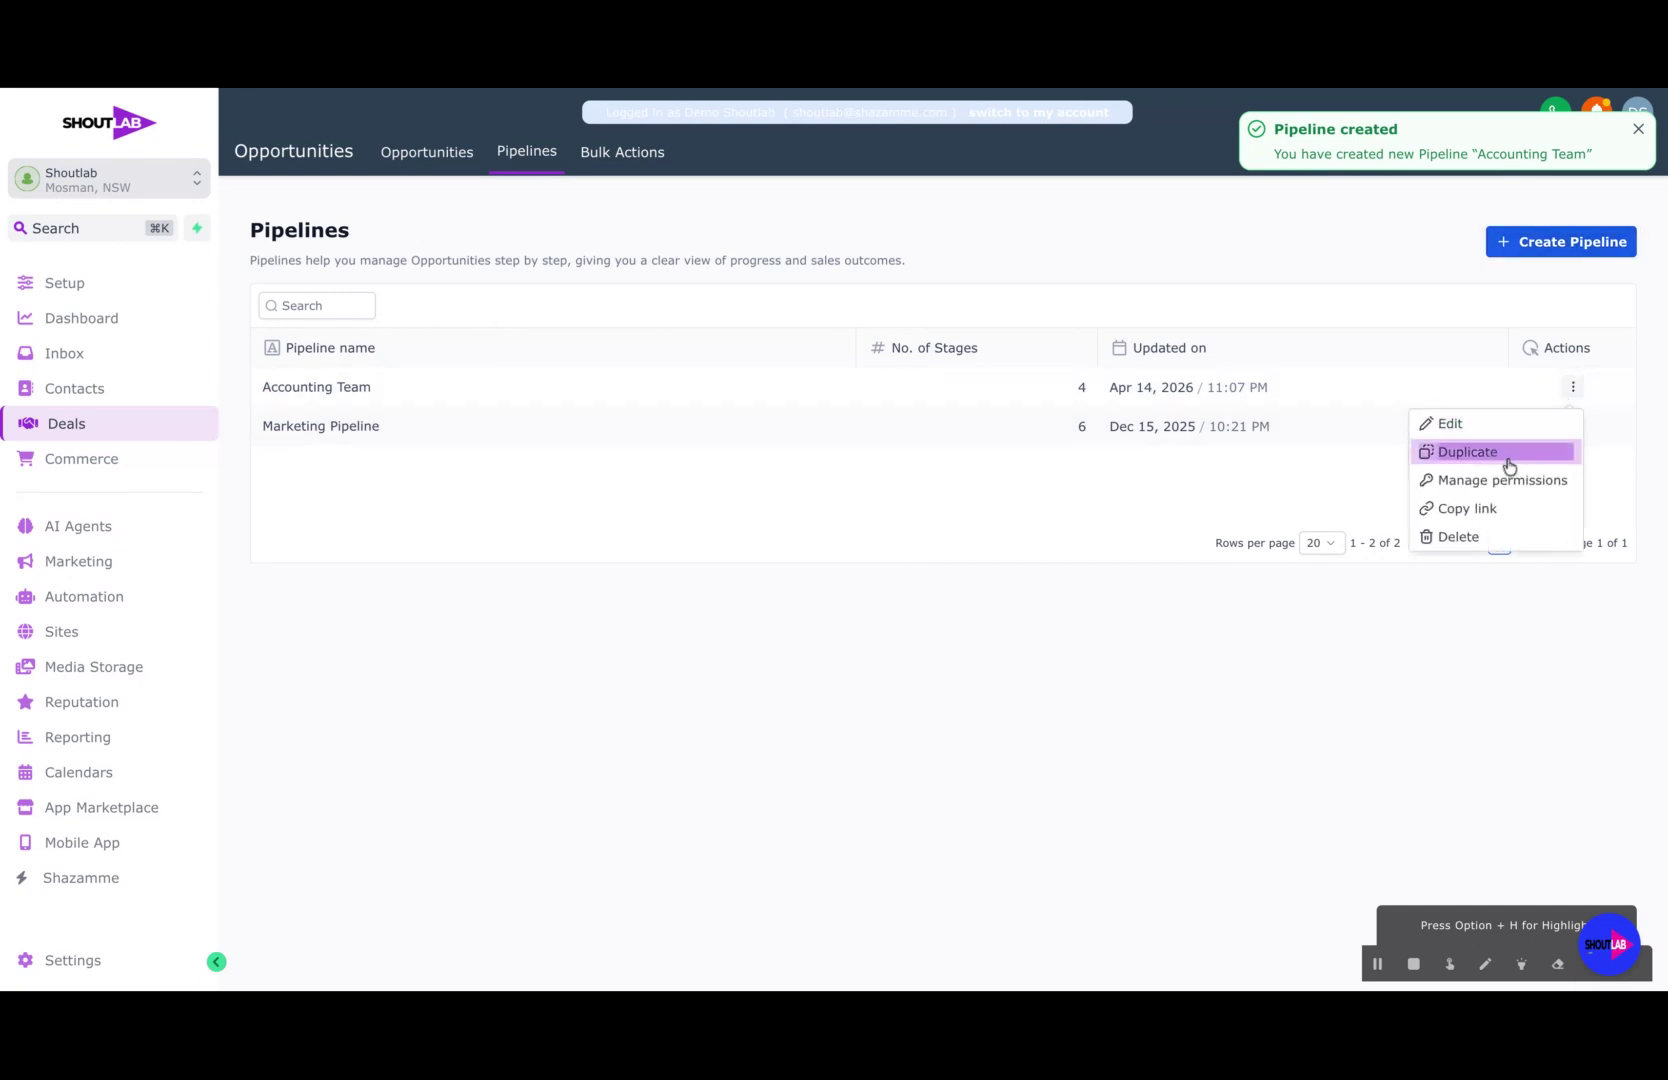
{"action": "left_click", "coordinate": [1462, 428]}
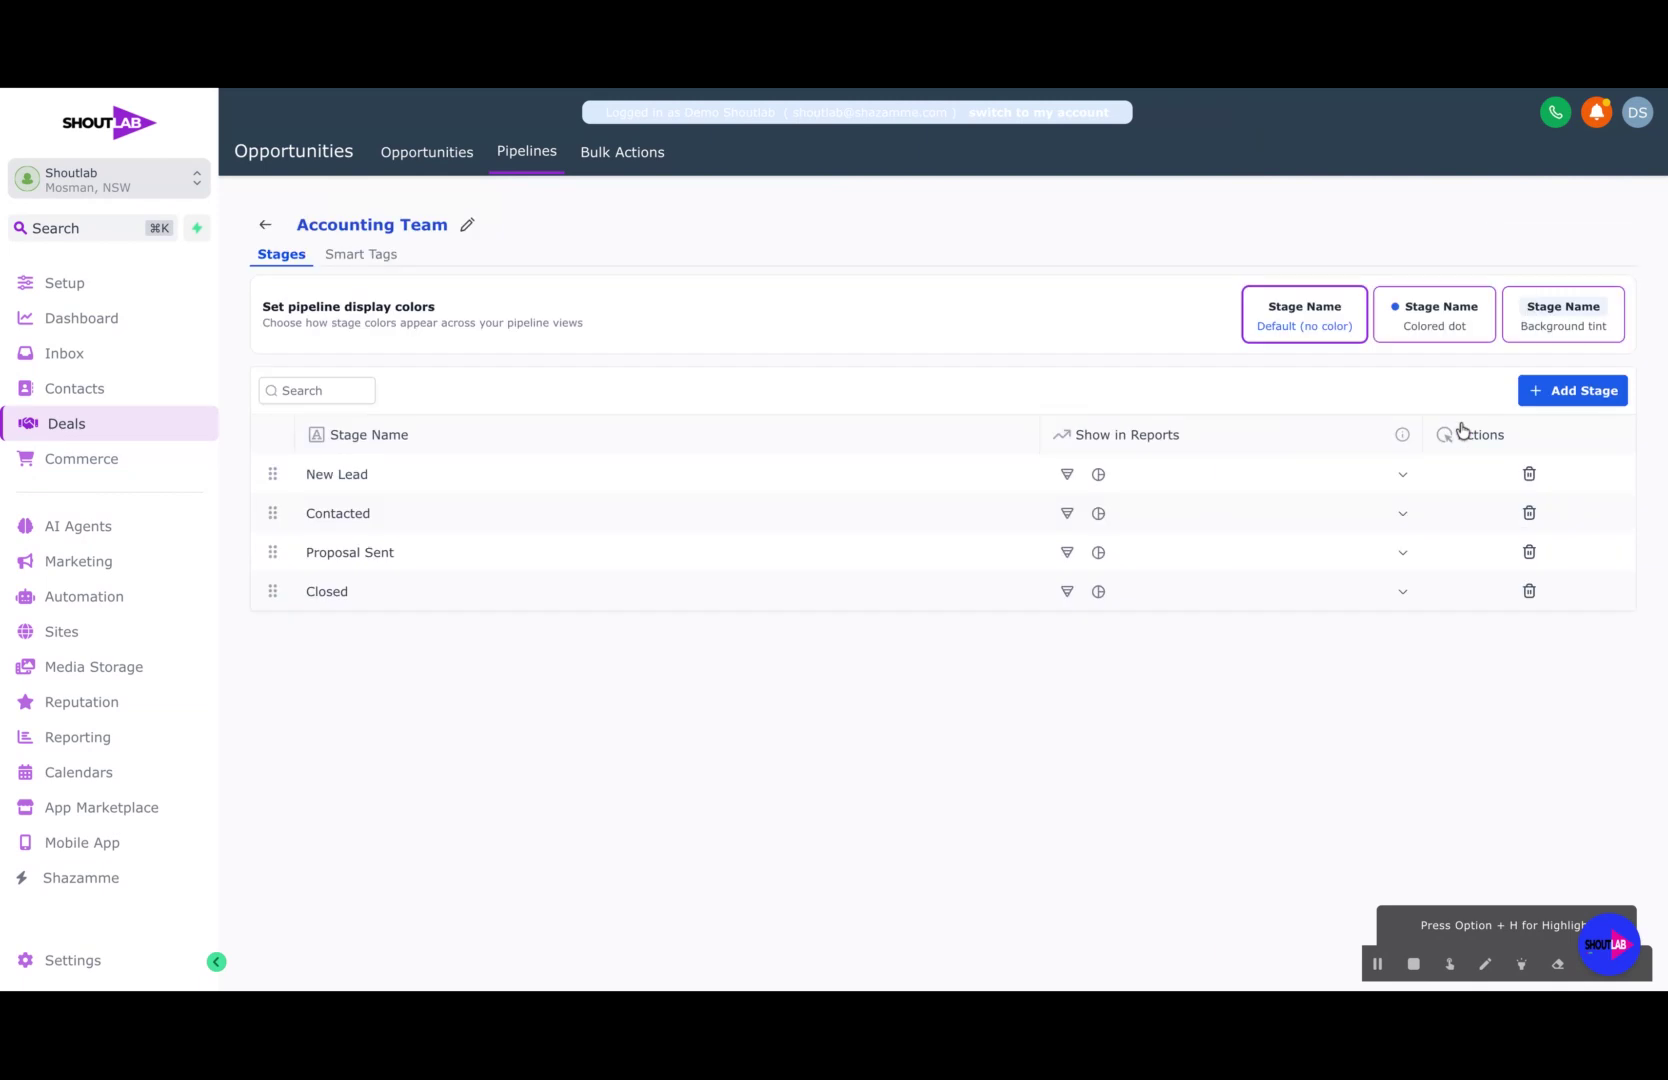
{"action": "left_click", "coordinate": [1567, 391]}
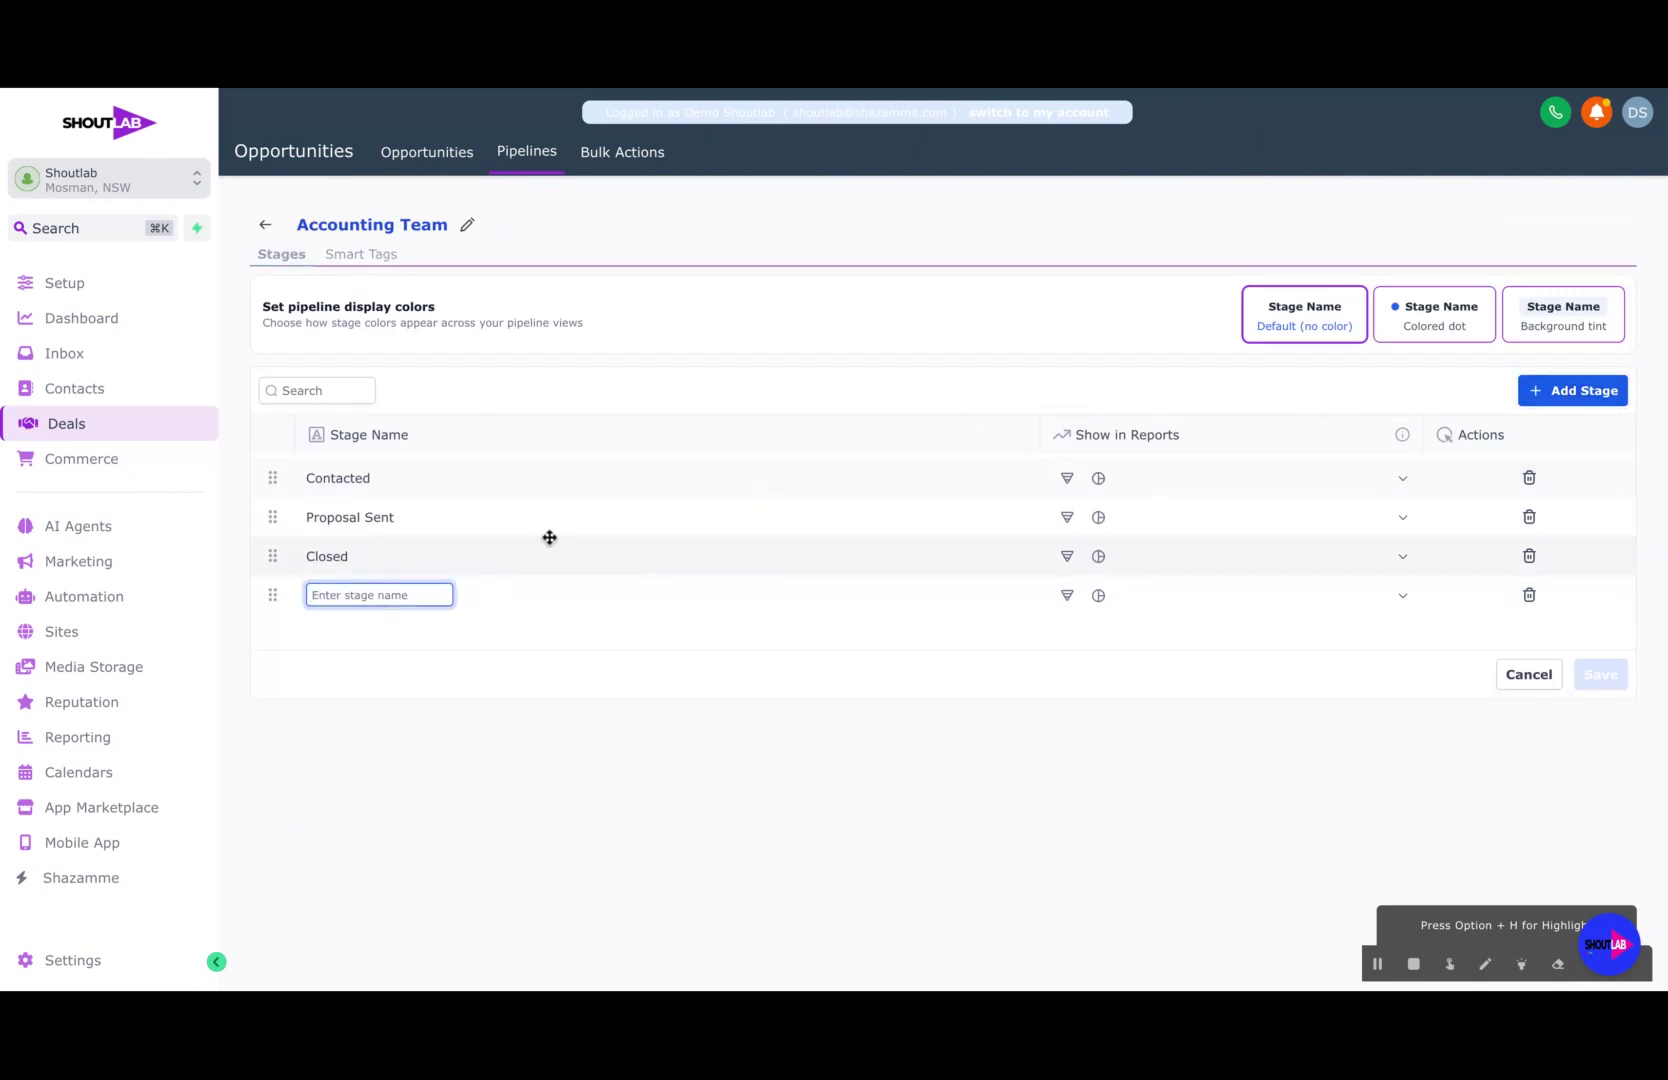
{"action": "type", "text": "New Lead"}
{"action": "left_click", "coordinate": [1106, 639]}
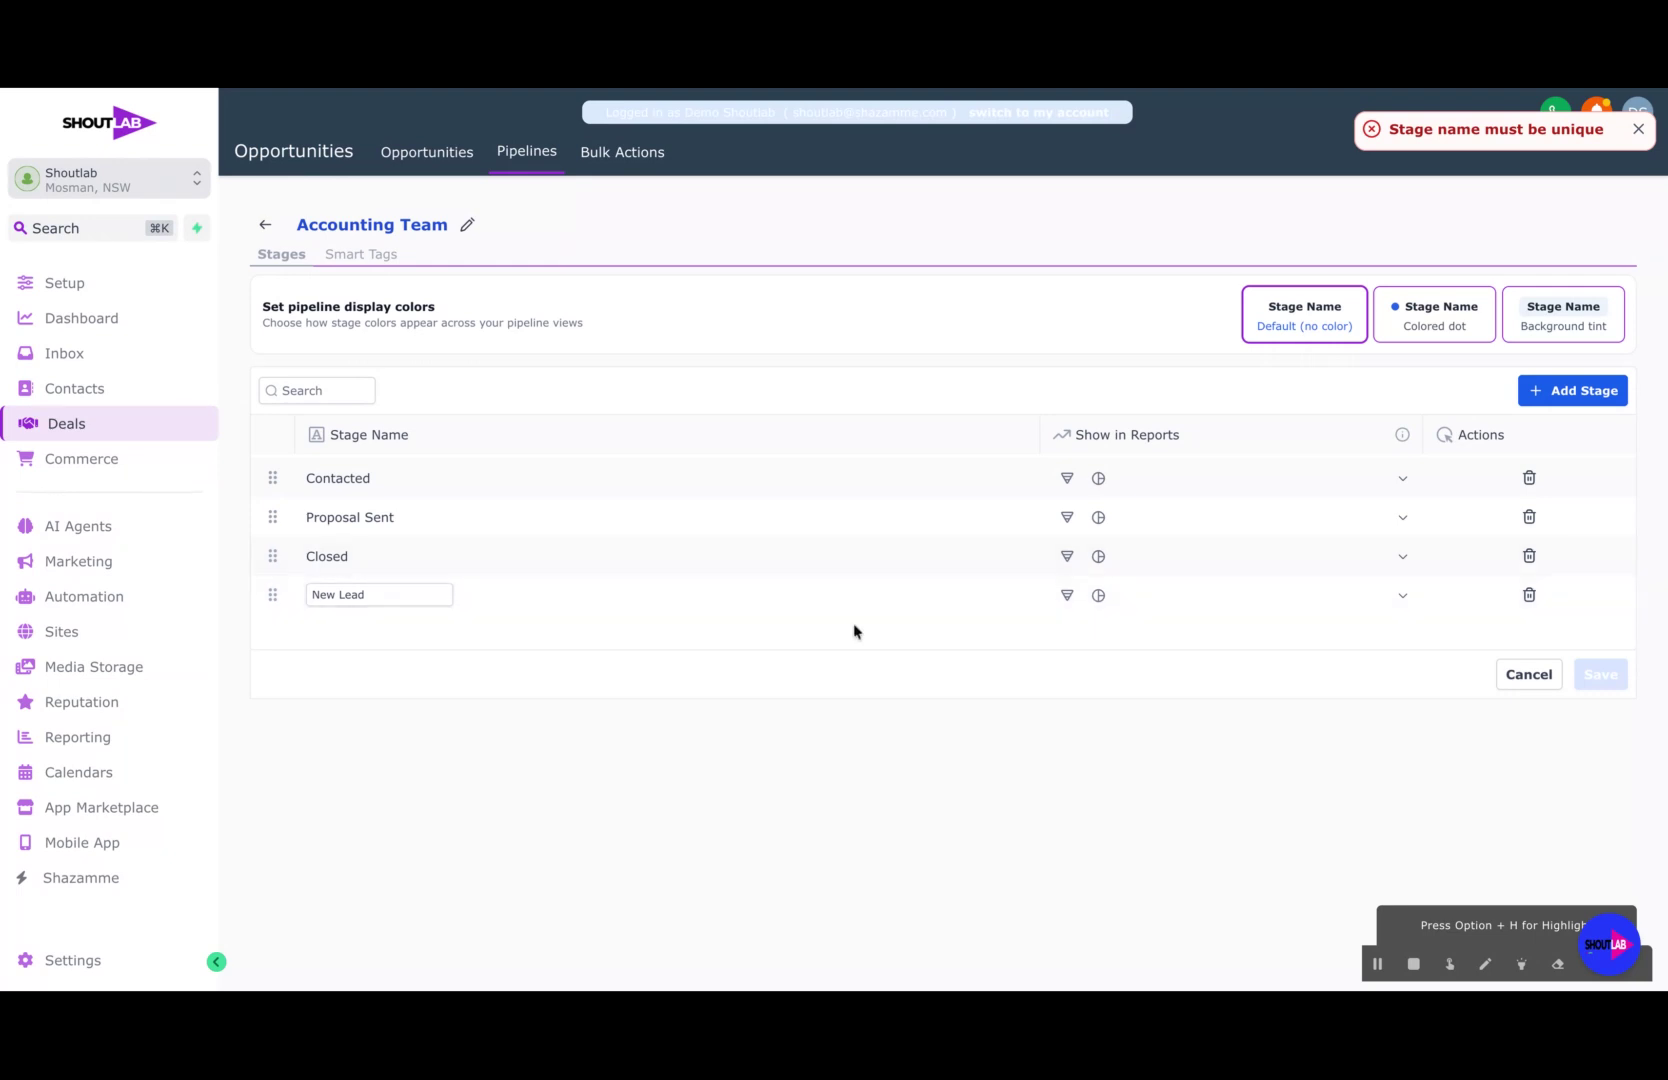
{"action": "left_click", "coordinate": [399, 596]}
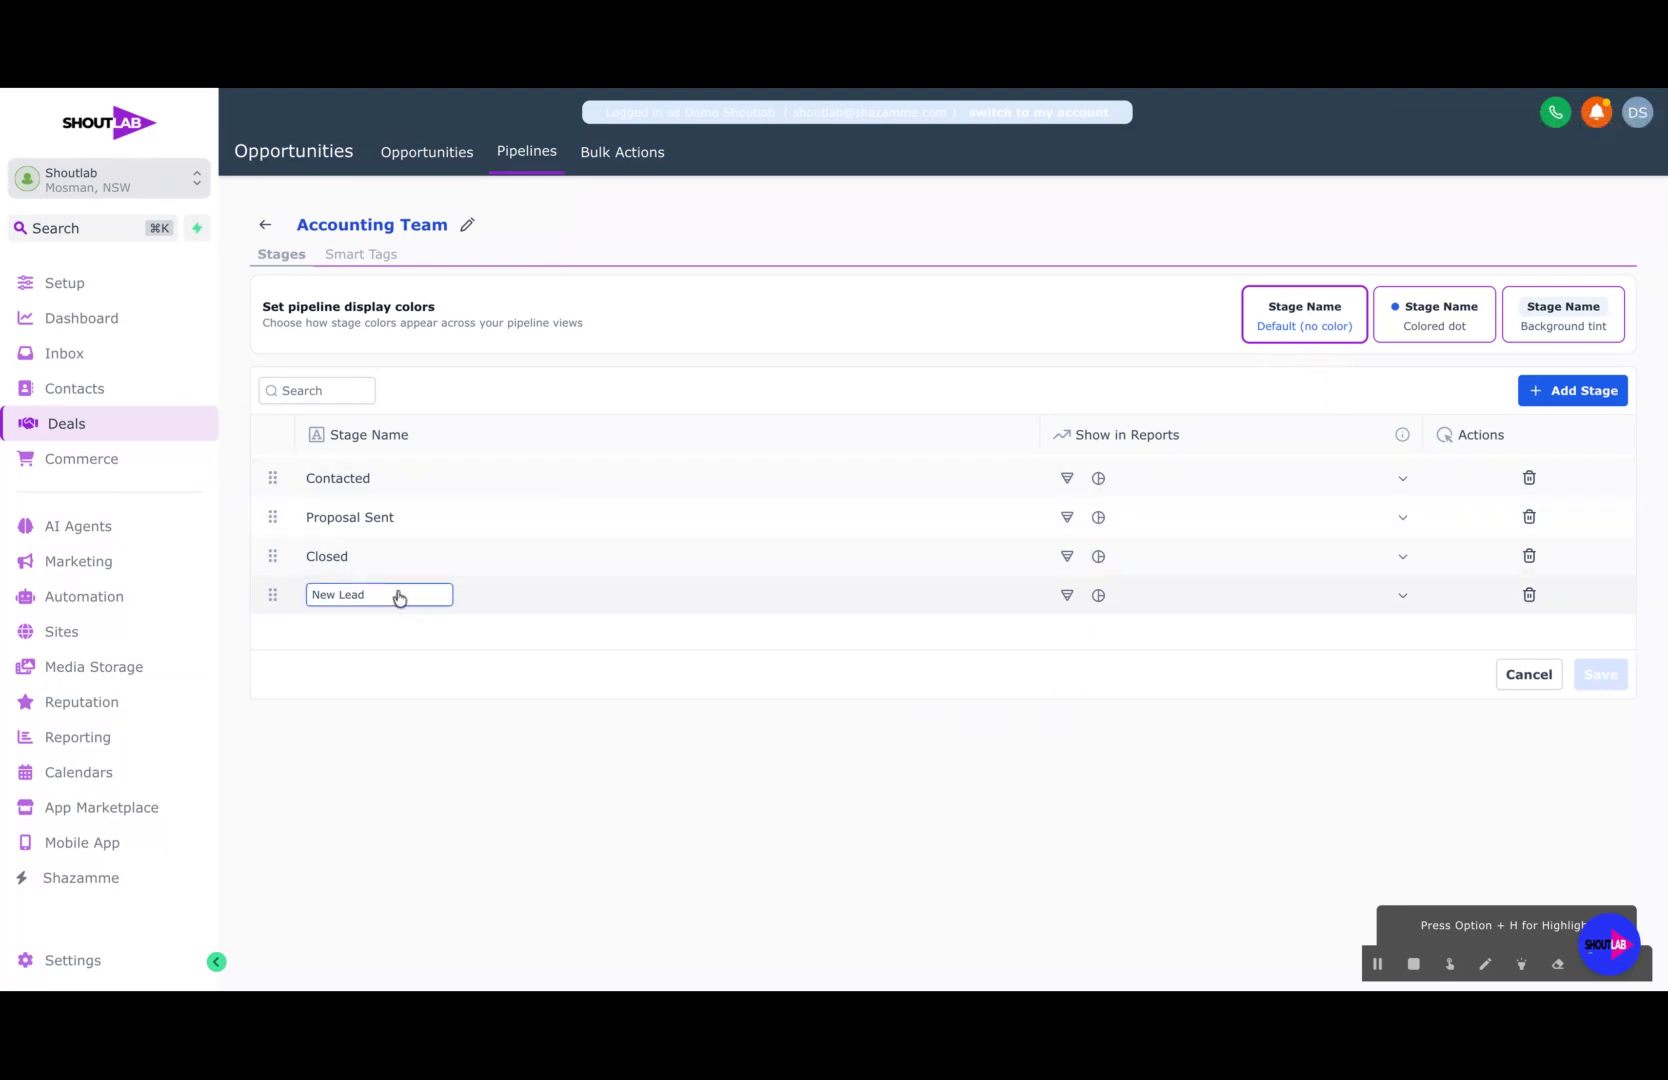
{"action": "type", "text": "2"}
{"action": "left_click", "coordinate": [1181, 704]}
{"action": "left_click", "coordinate": [1601, 680]}
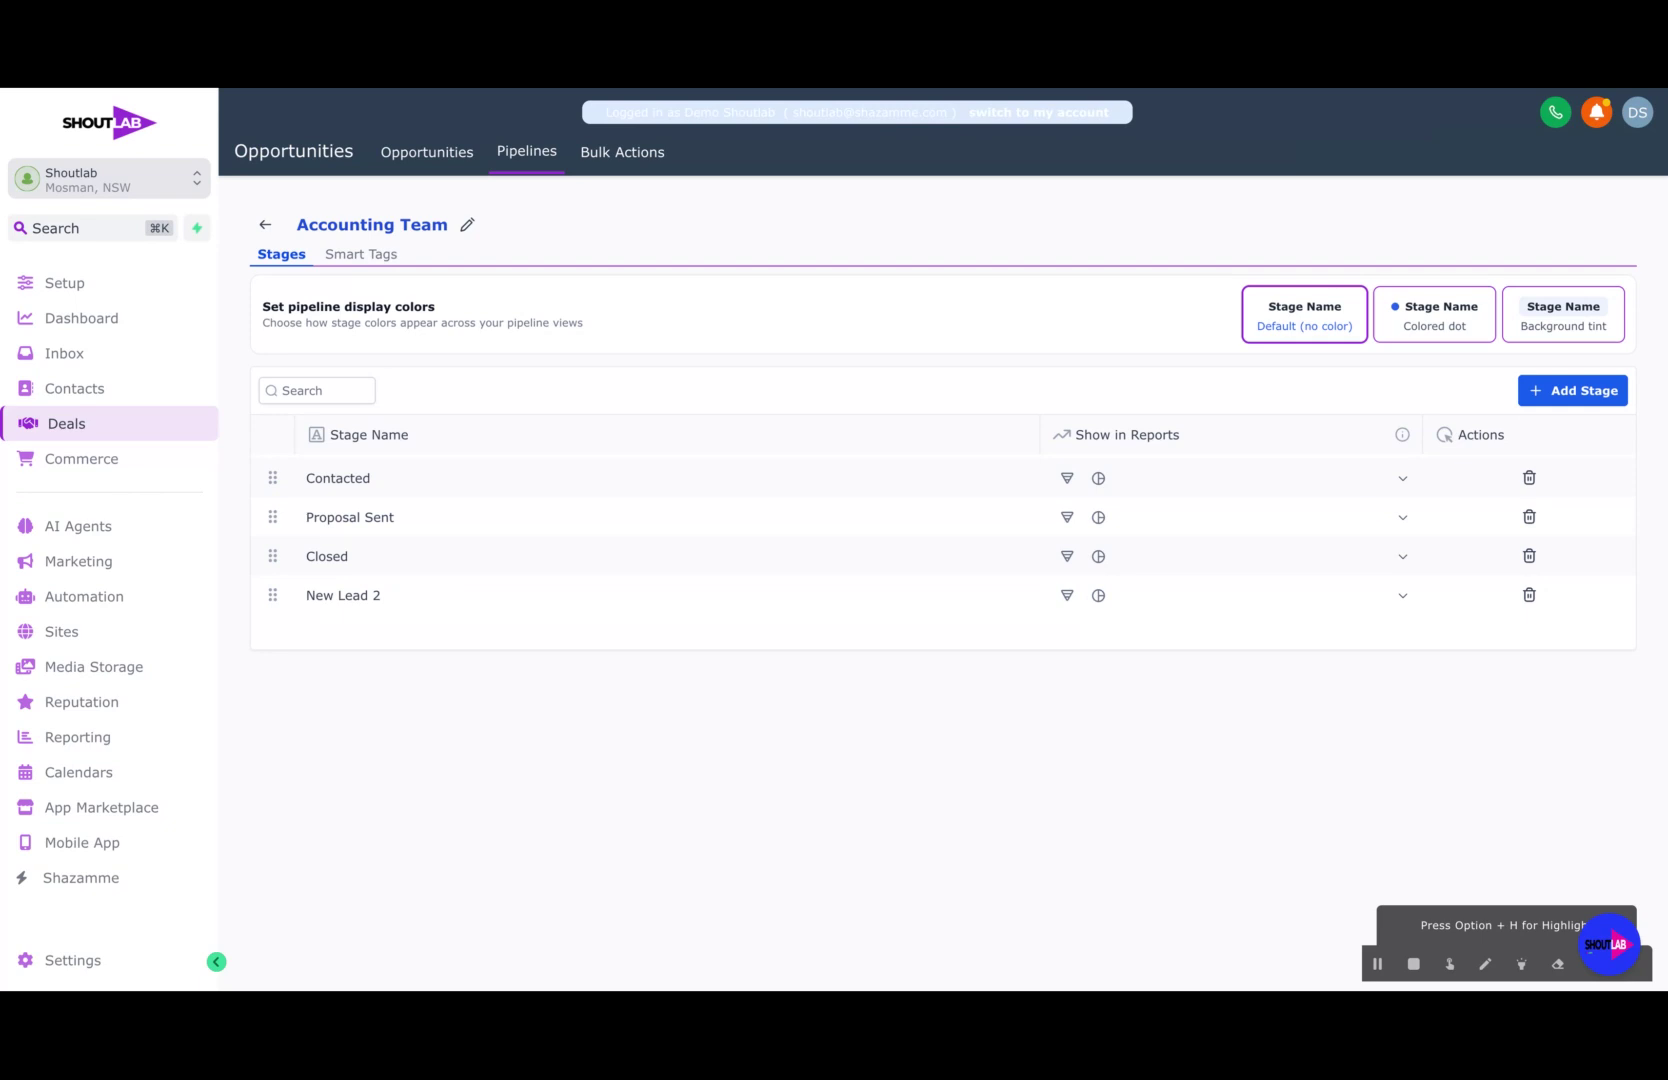
Start an AI-built automation workflow with the prompt 'Create a 5 email drip campaign to engage with a contact tagged as a "client" and'
{"action": "left_click", "coordinate": [66, 597]}
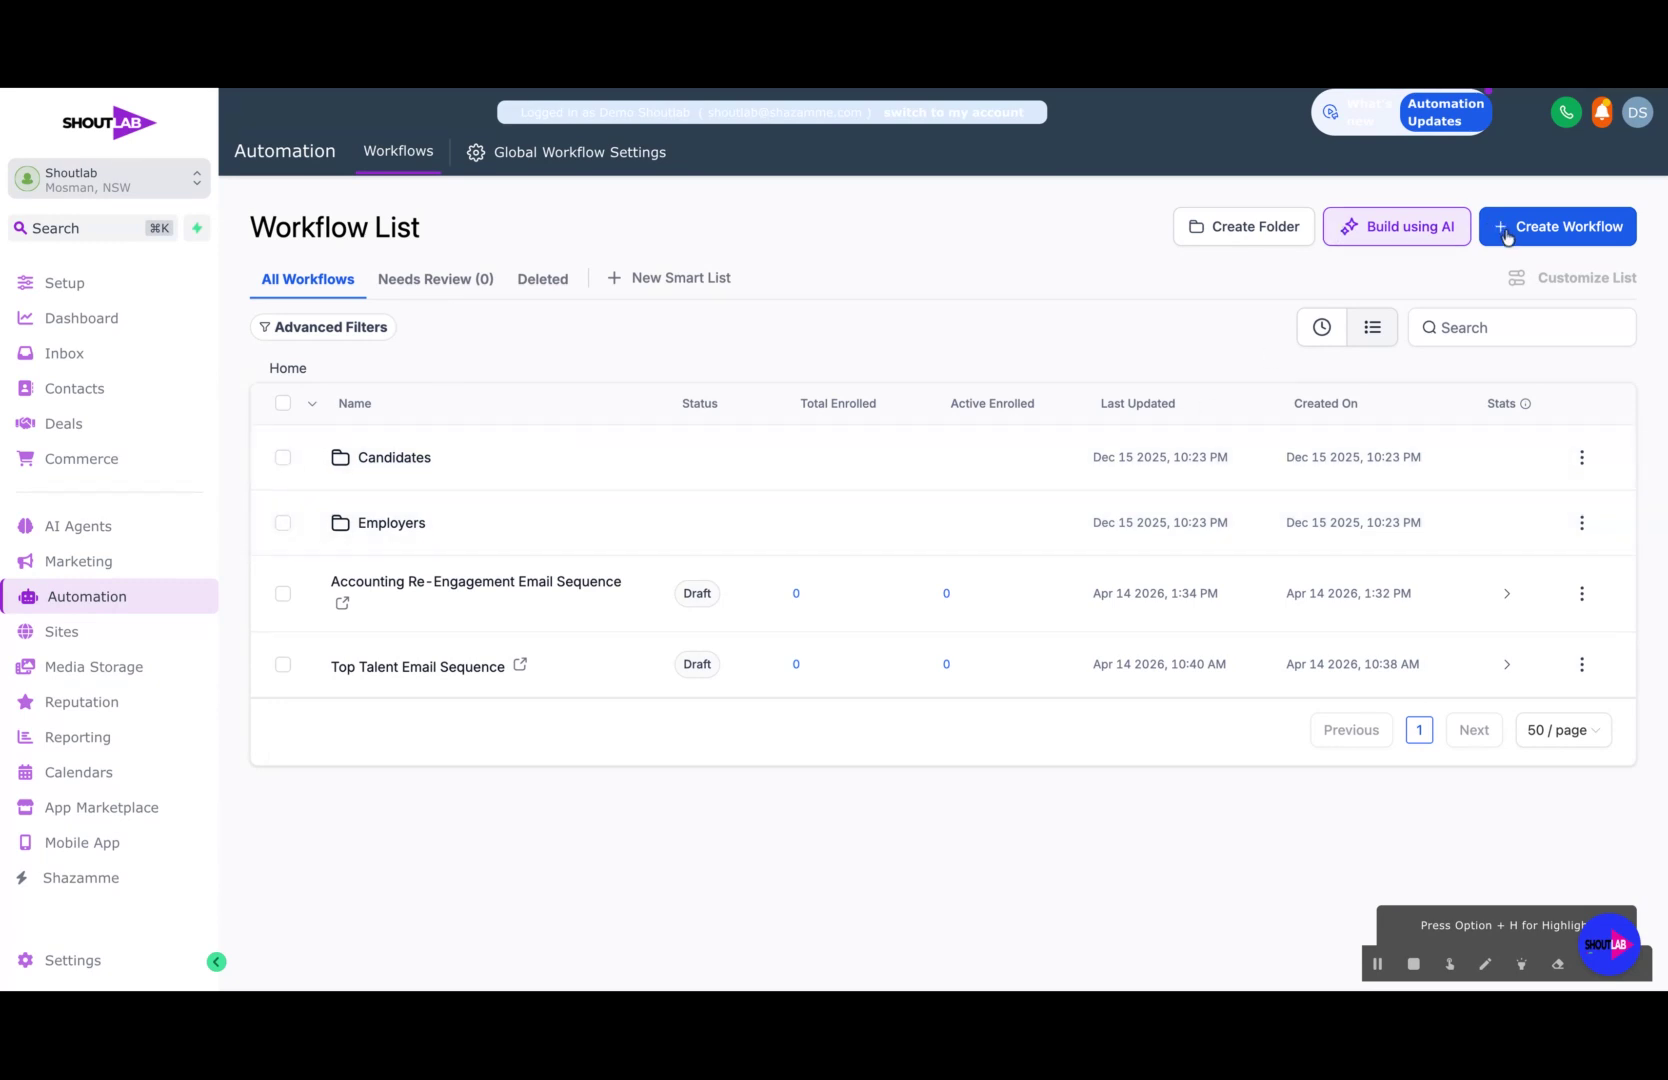
{"action": "left_click", "coordinate": [1507, 237]}
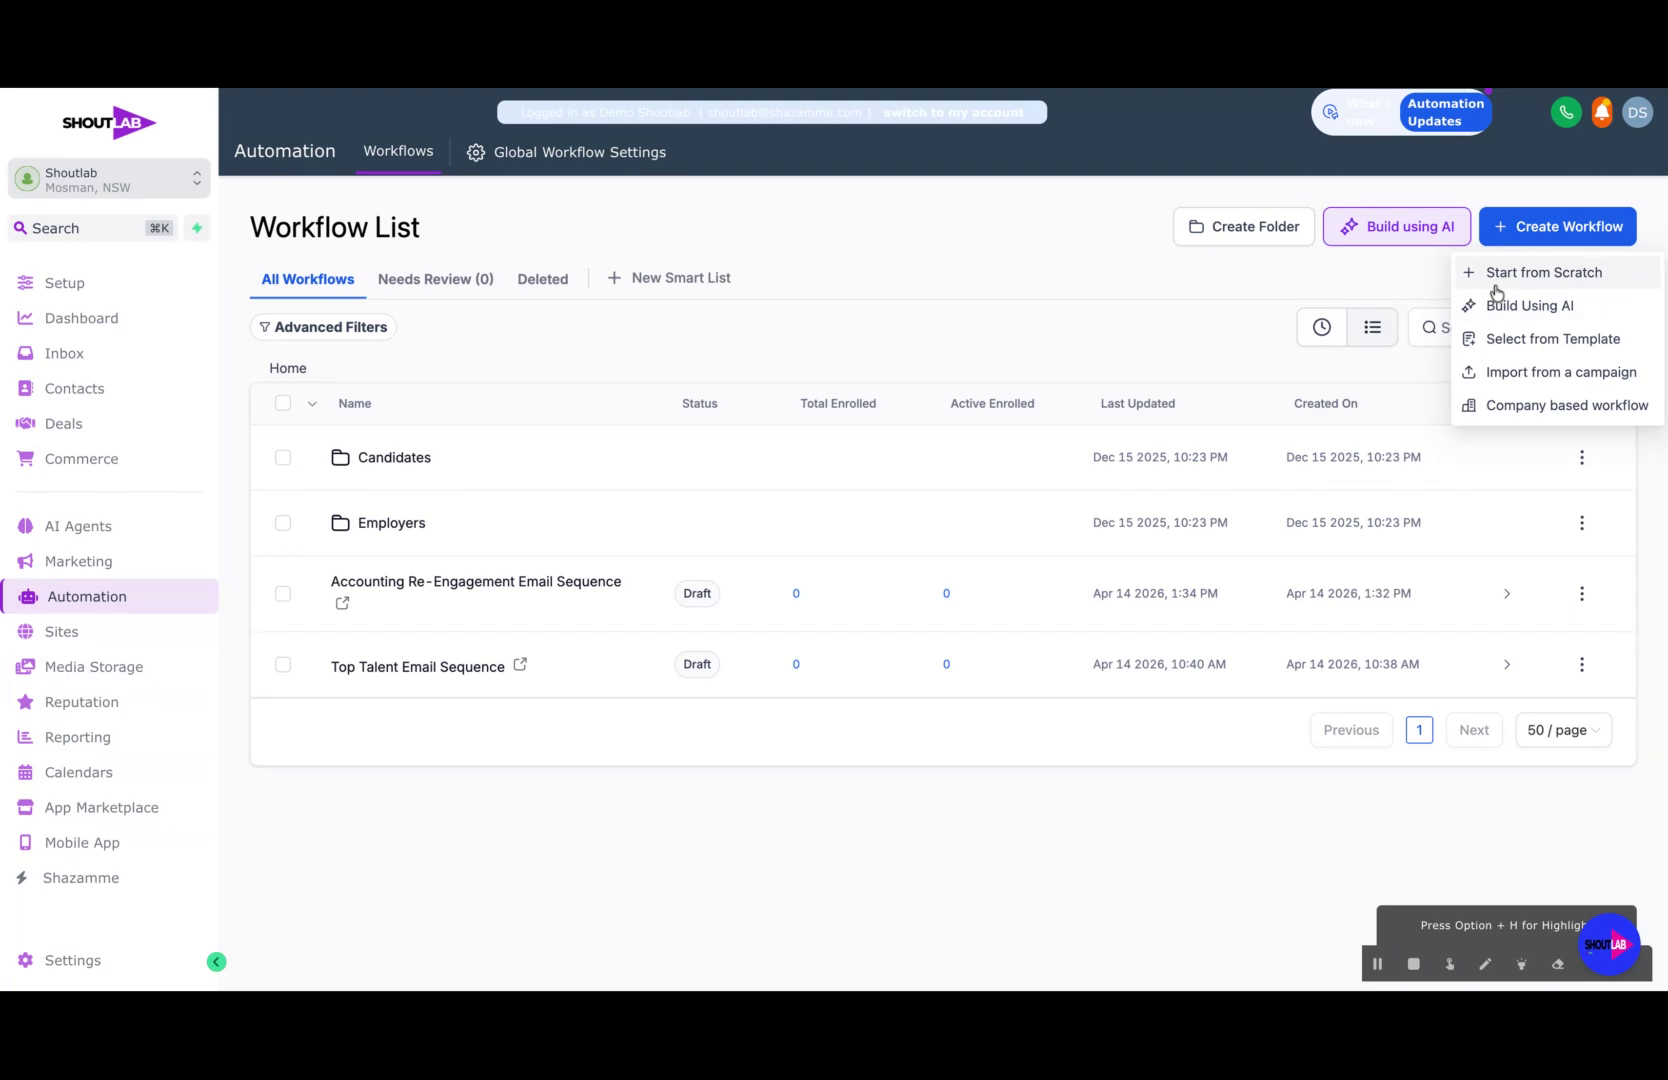
{"action": "left_click", "coordinate": [1415, 231]}
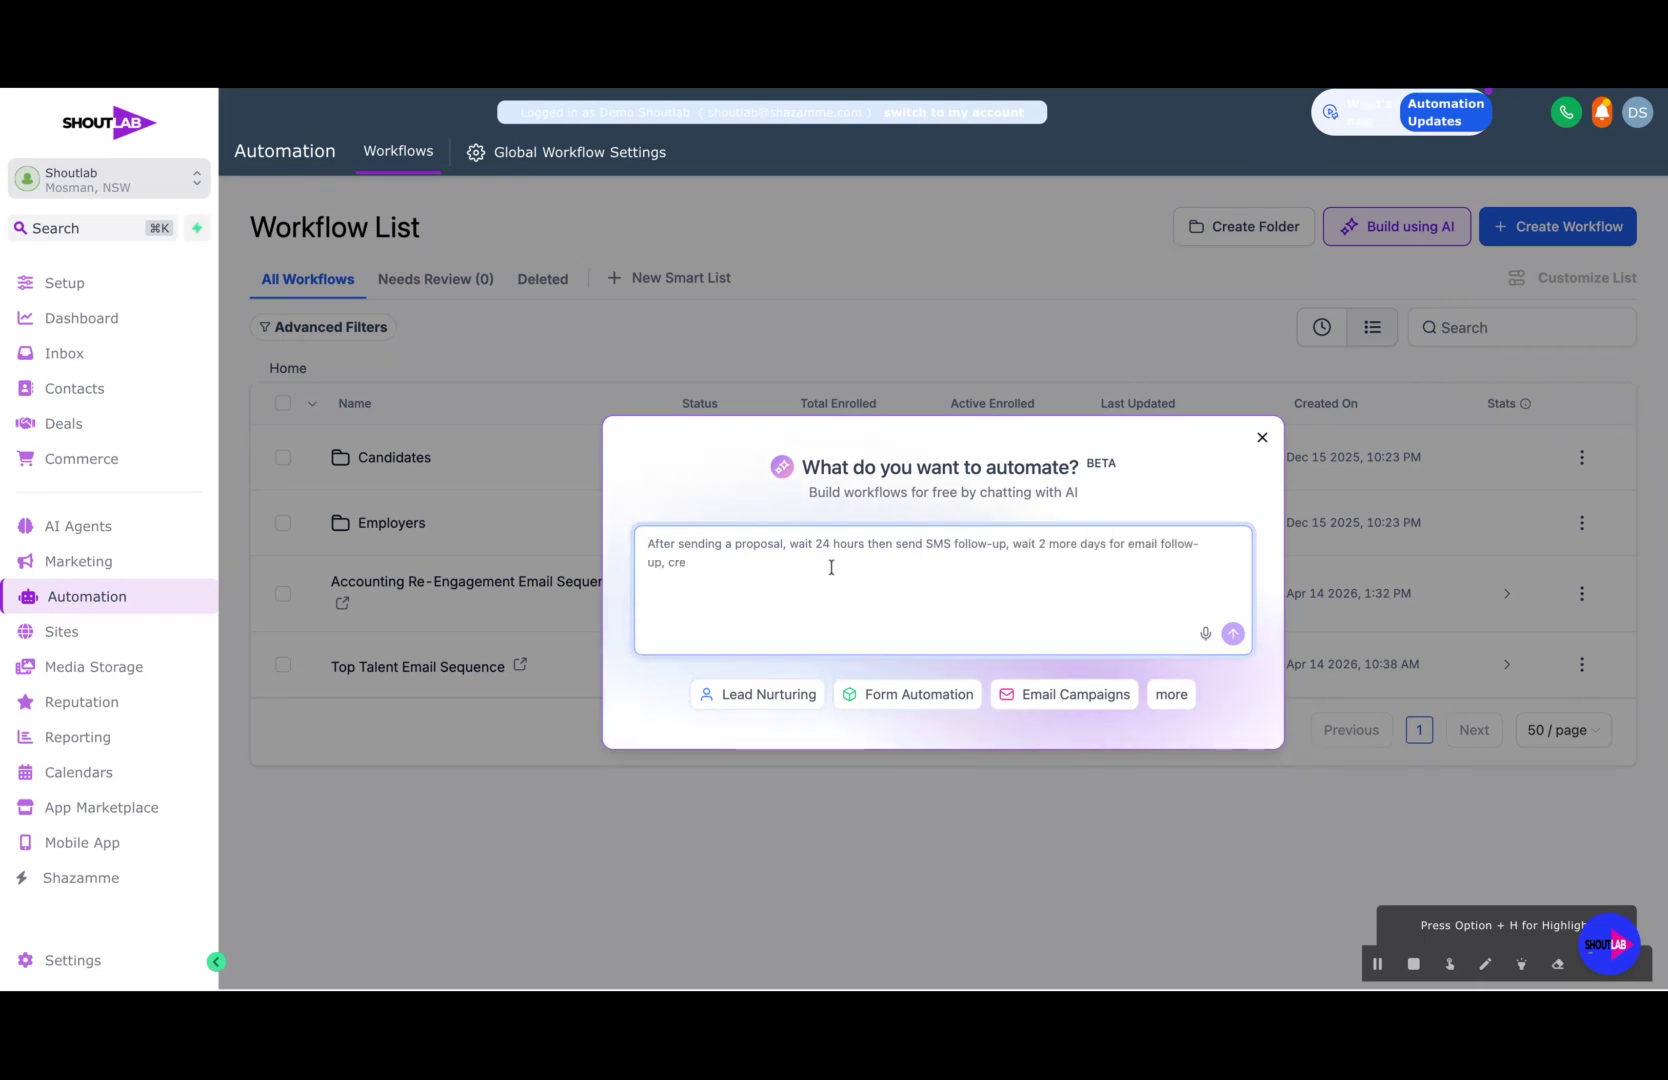
{"action": "type", "text": "Creat"}
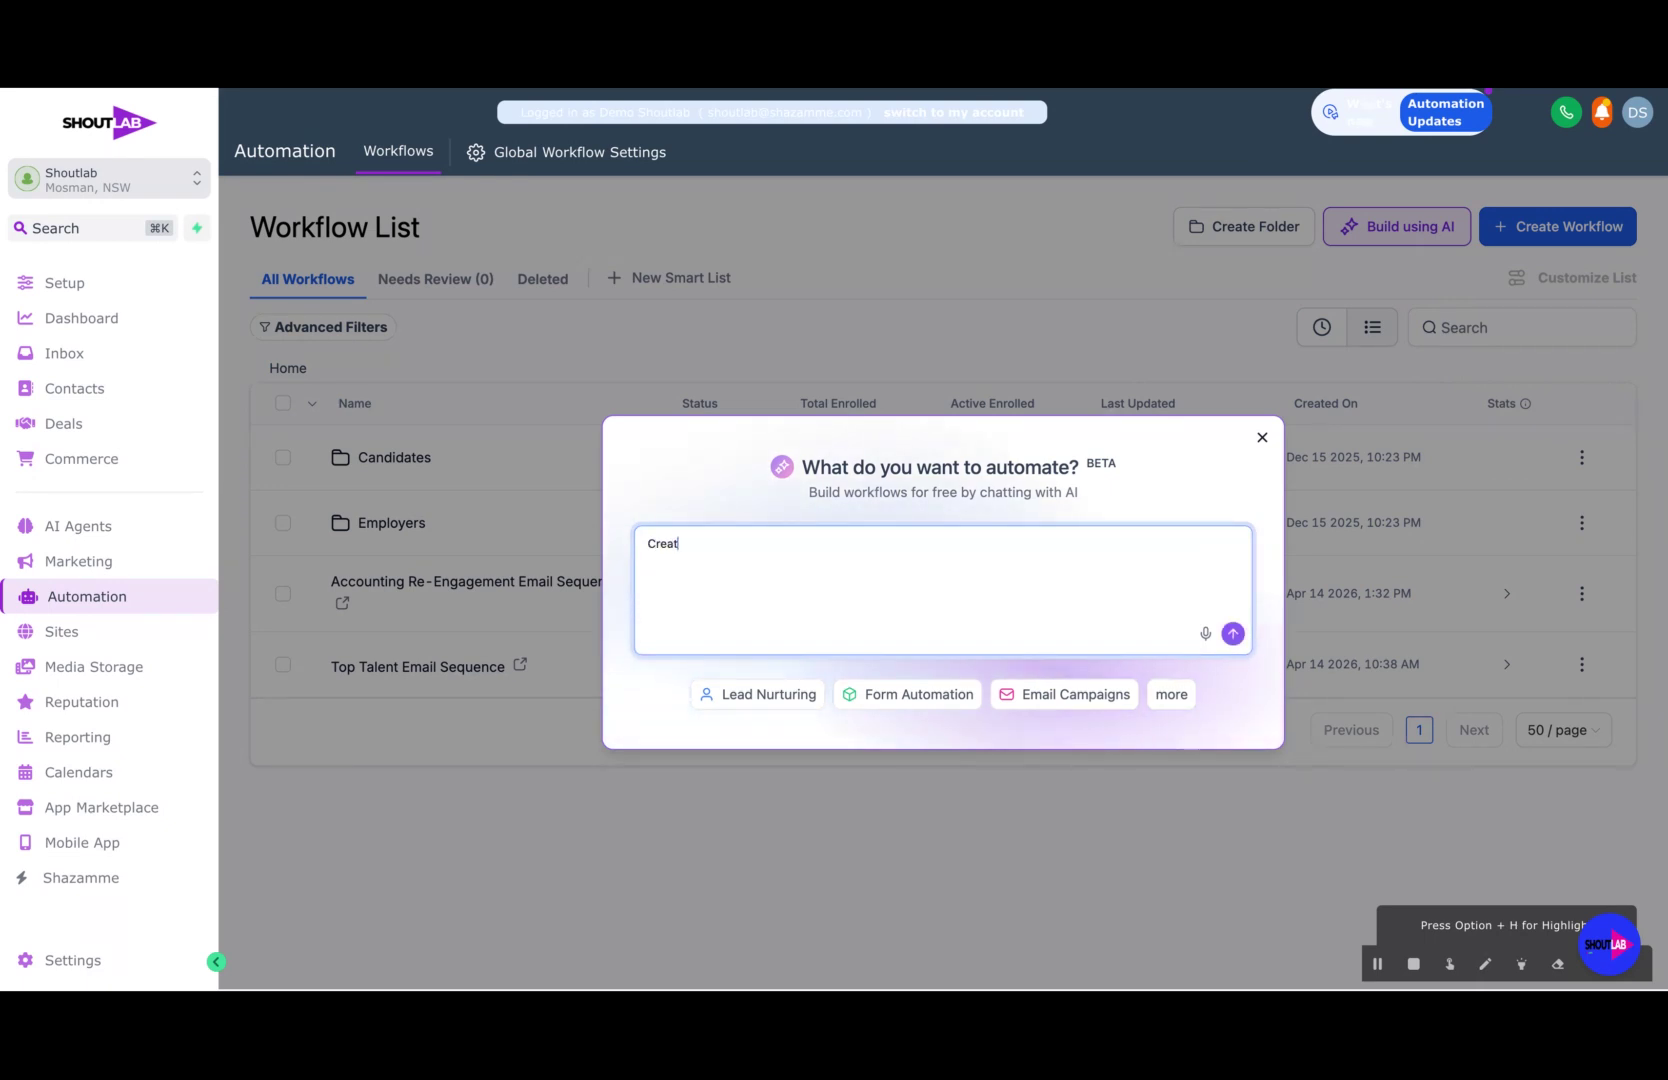
{"action": "type", "text": "e a 5 email"}
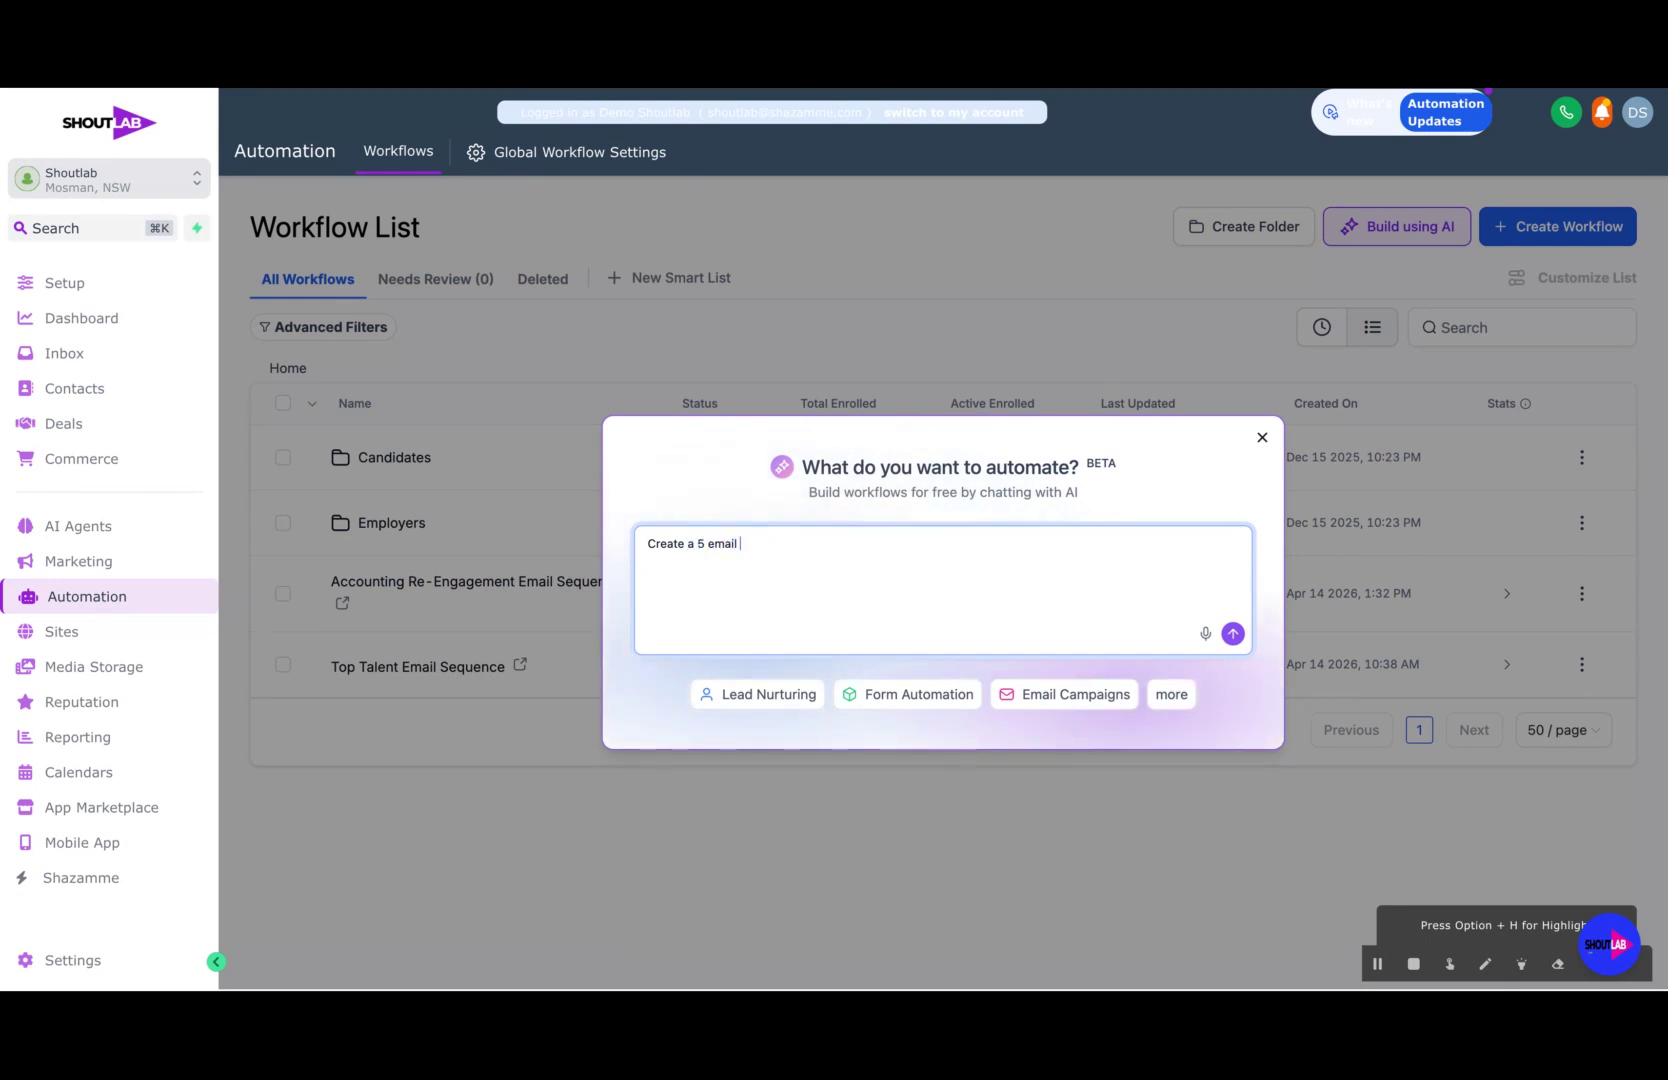
{"action": "type", "text": " drip "}
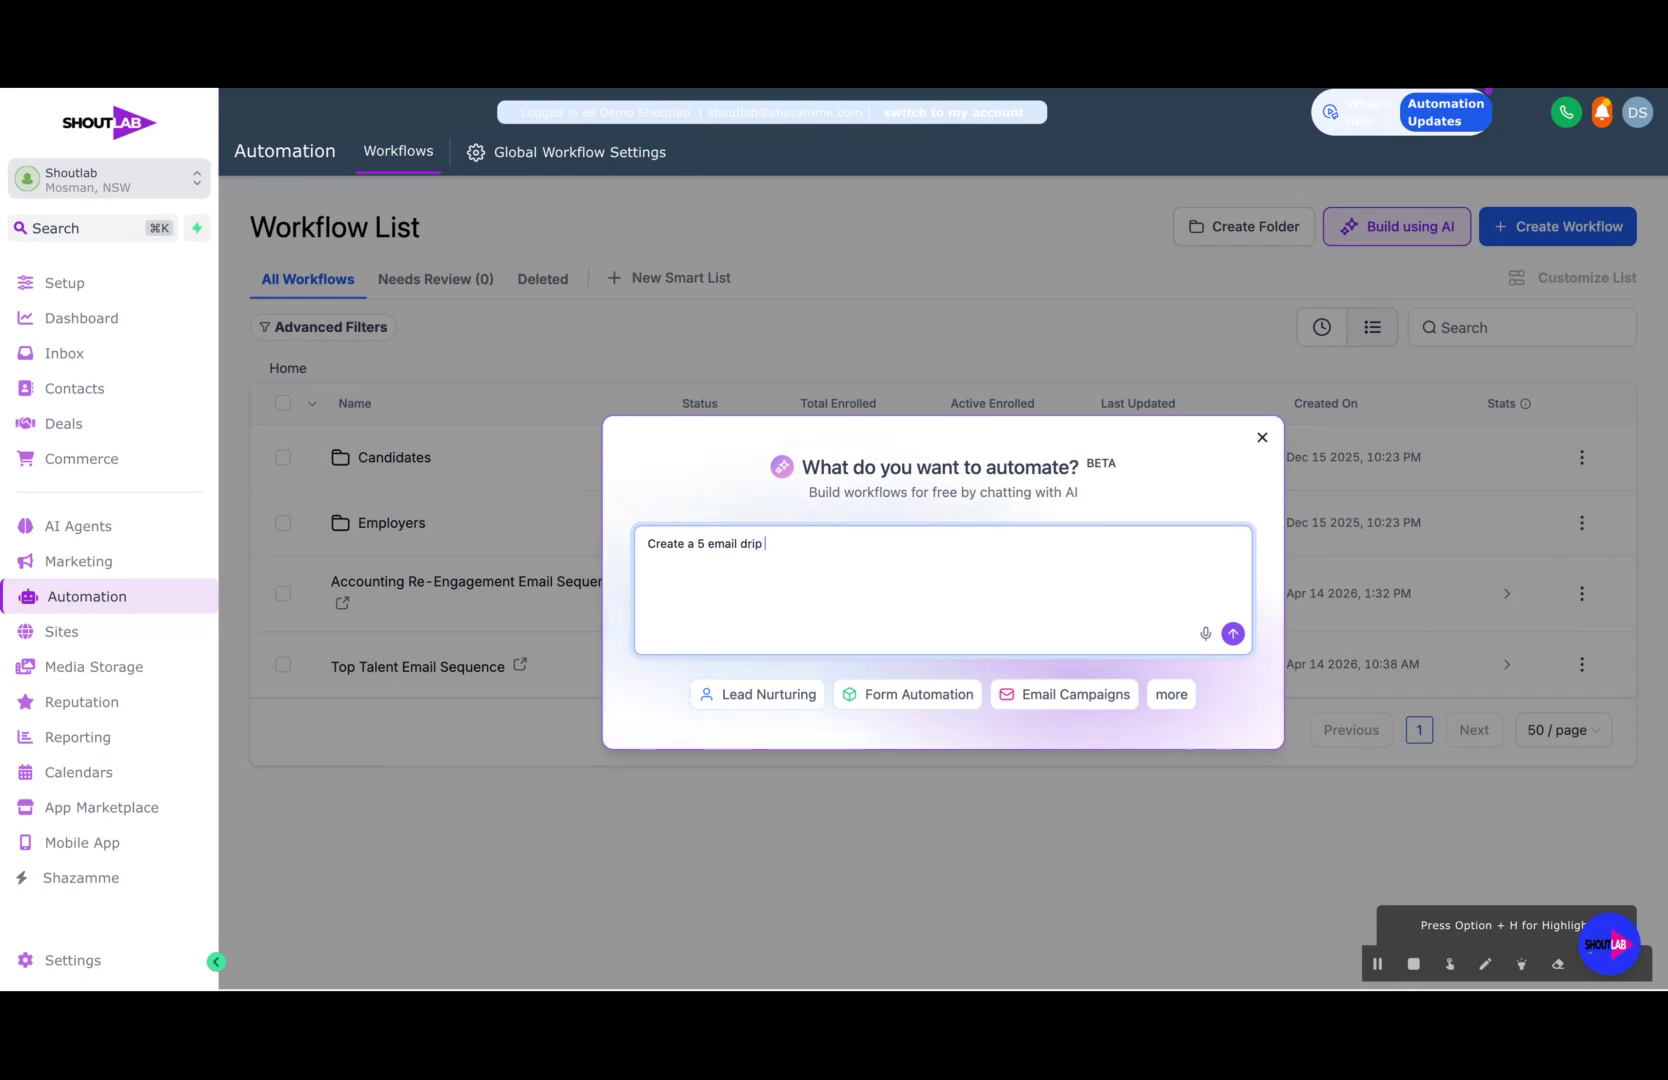
{"action": "type", "text": "campaign to a"}
{"action": "type", "text": "ngage wi"}
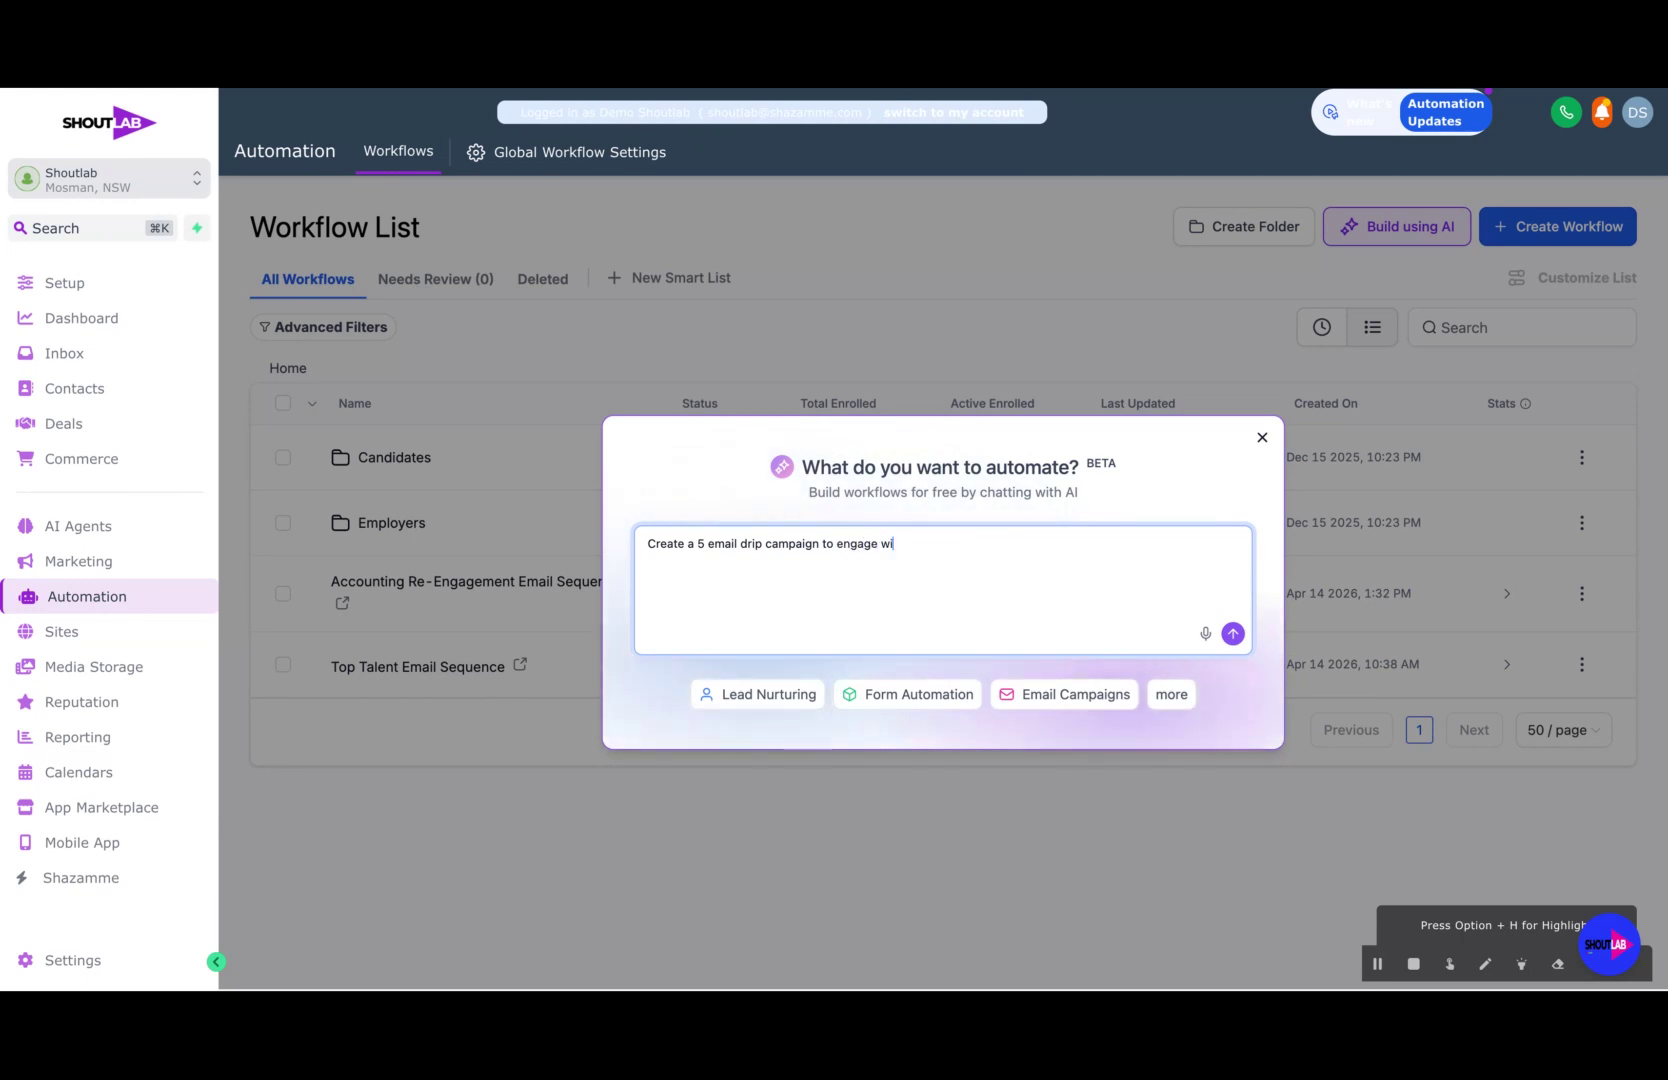
{"action": "type", "text": "th a contact tagged a "}
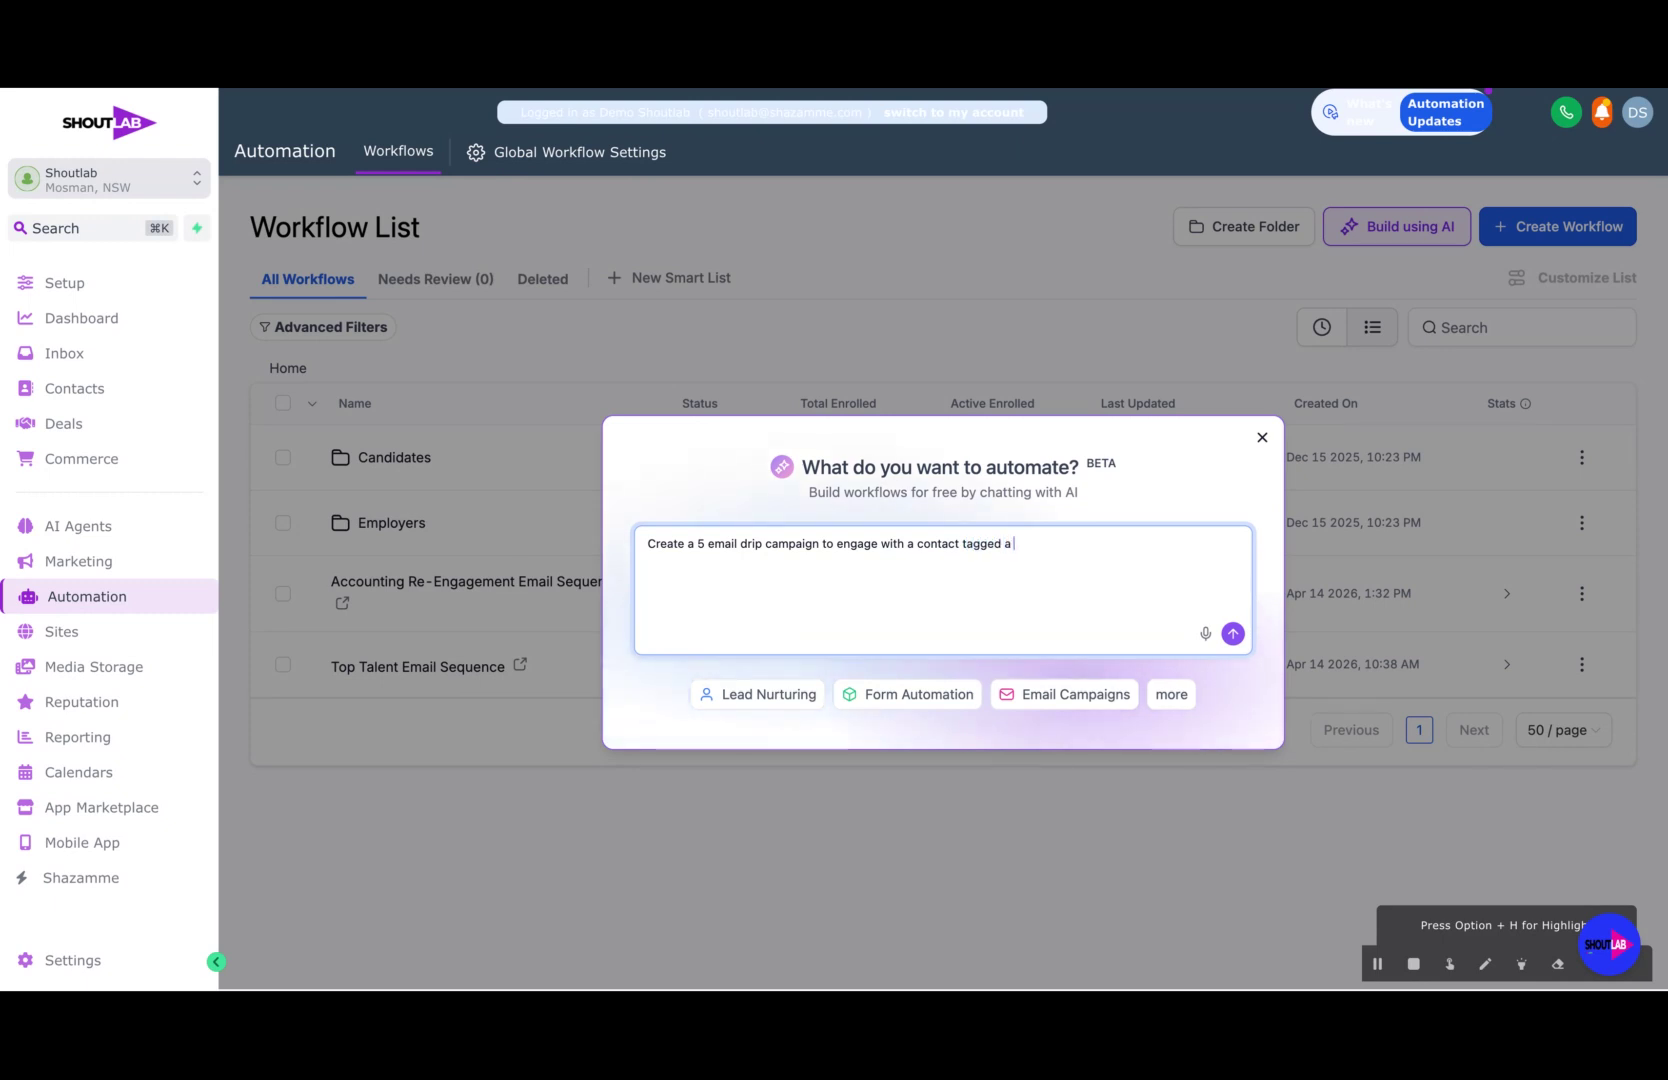
{"action": "type", "text": "s a \"client\" and"}
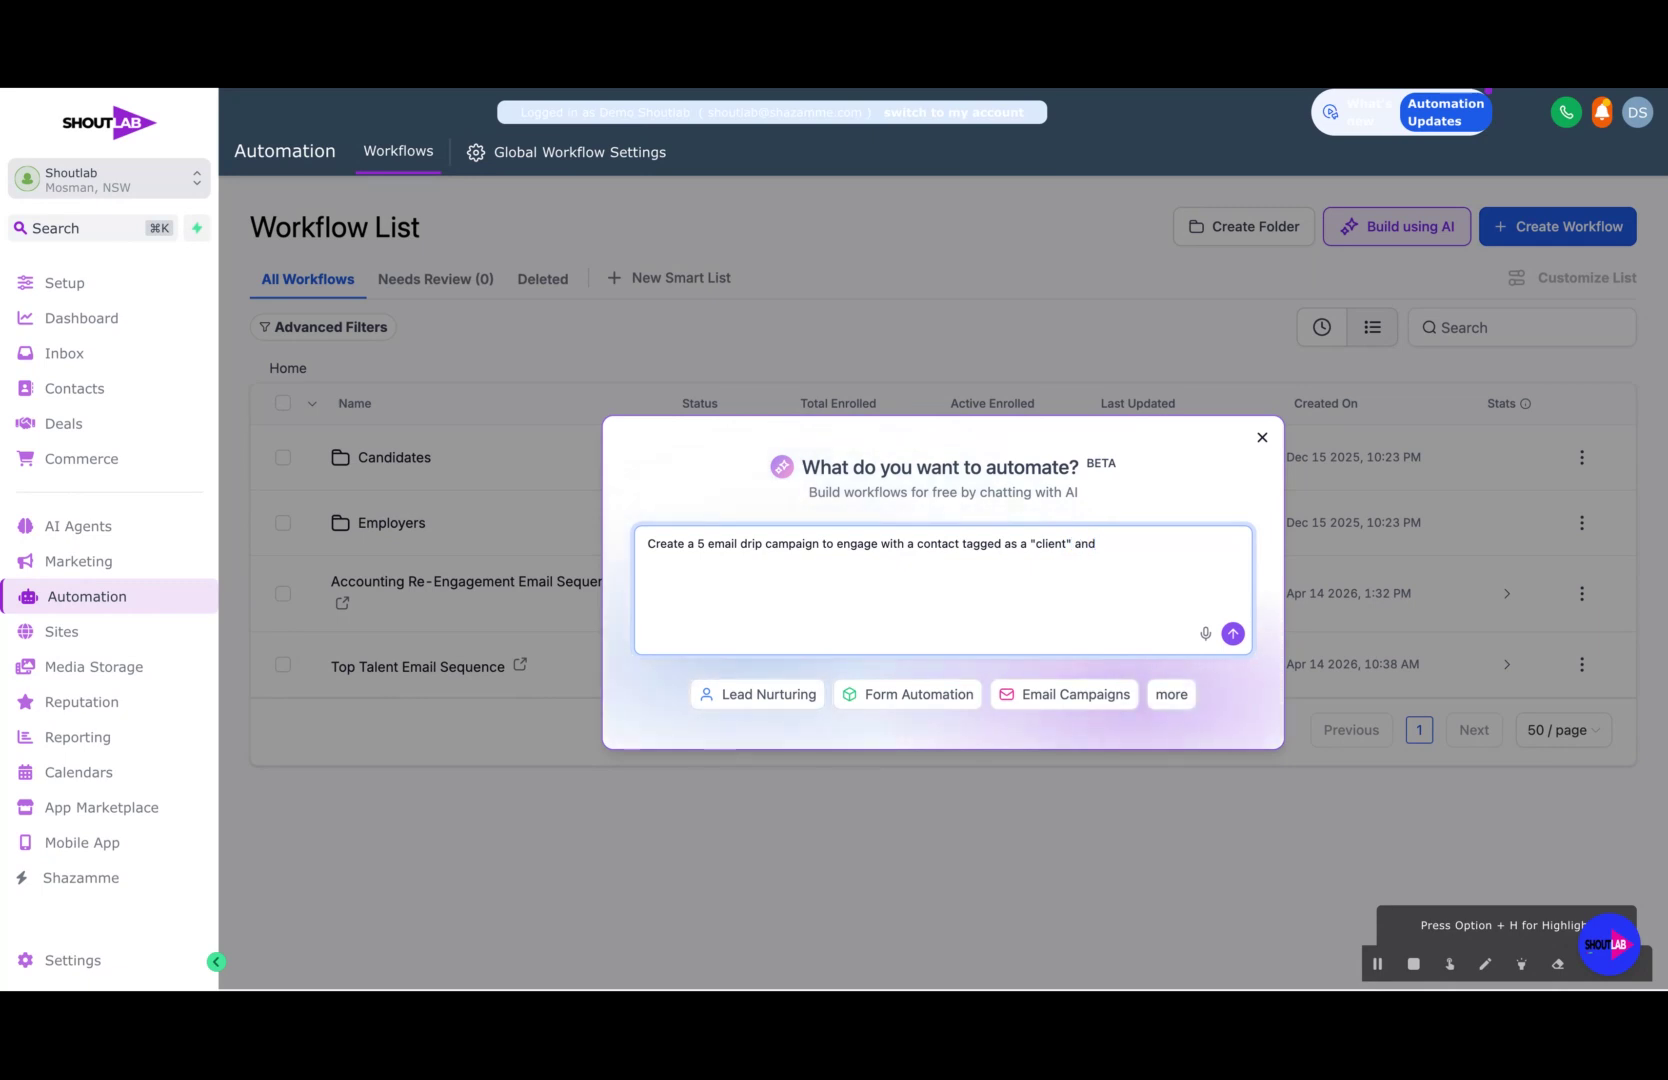
Complete the workflow prompt with "focus on educating them how we can help them recruit."
{"action": "type", "text": " focus on edcu"}
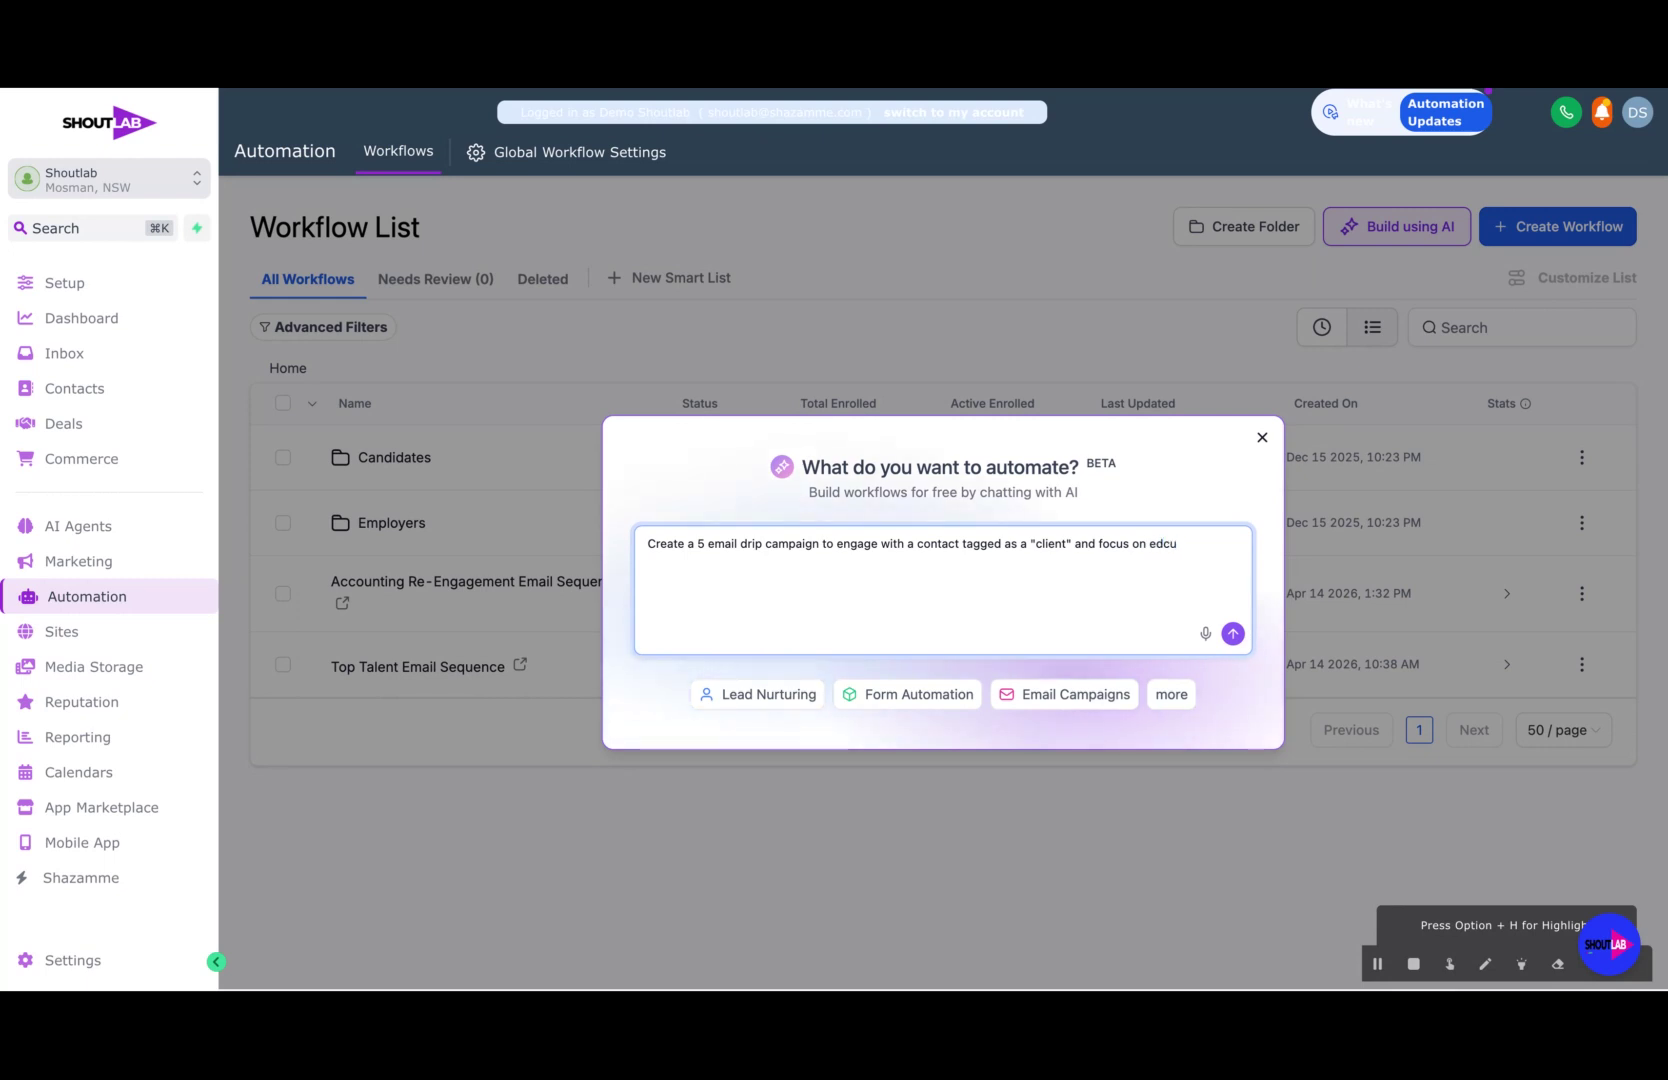
{"action": "key", "text": "BackSpace"}
{"action": "key", "text": "BackSpace"}
{"action": "type", "text": "ucating them how we csan help"}
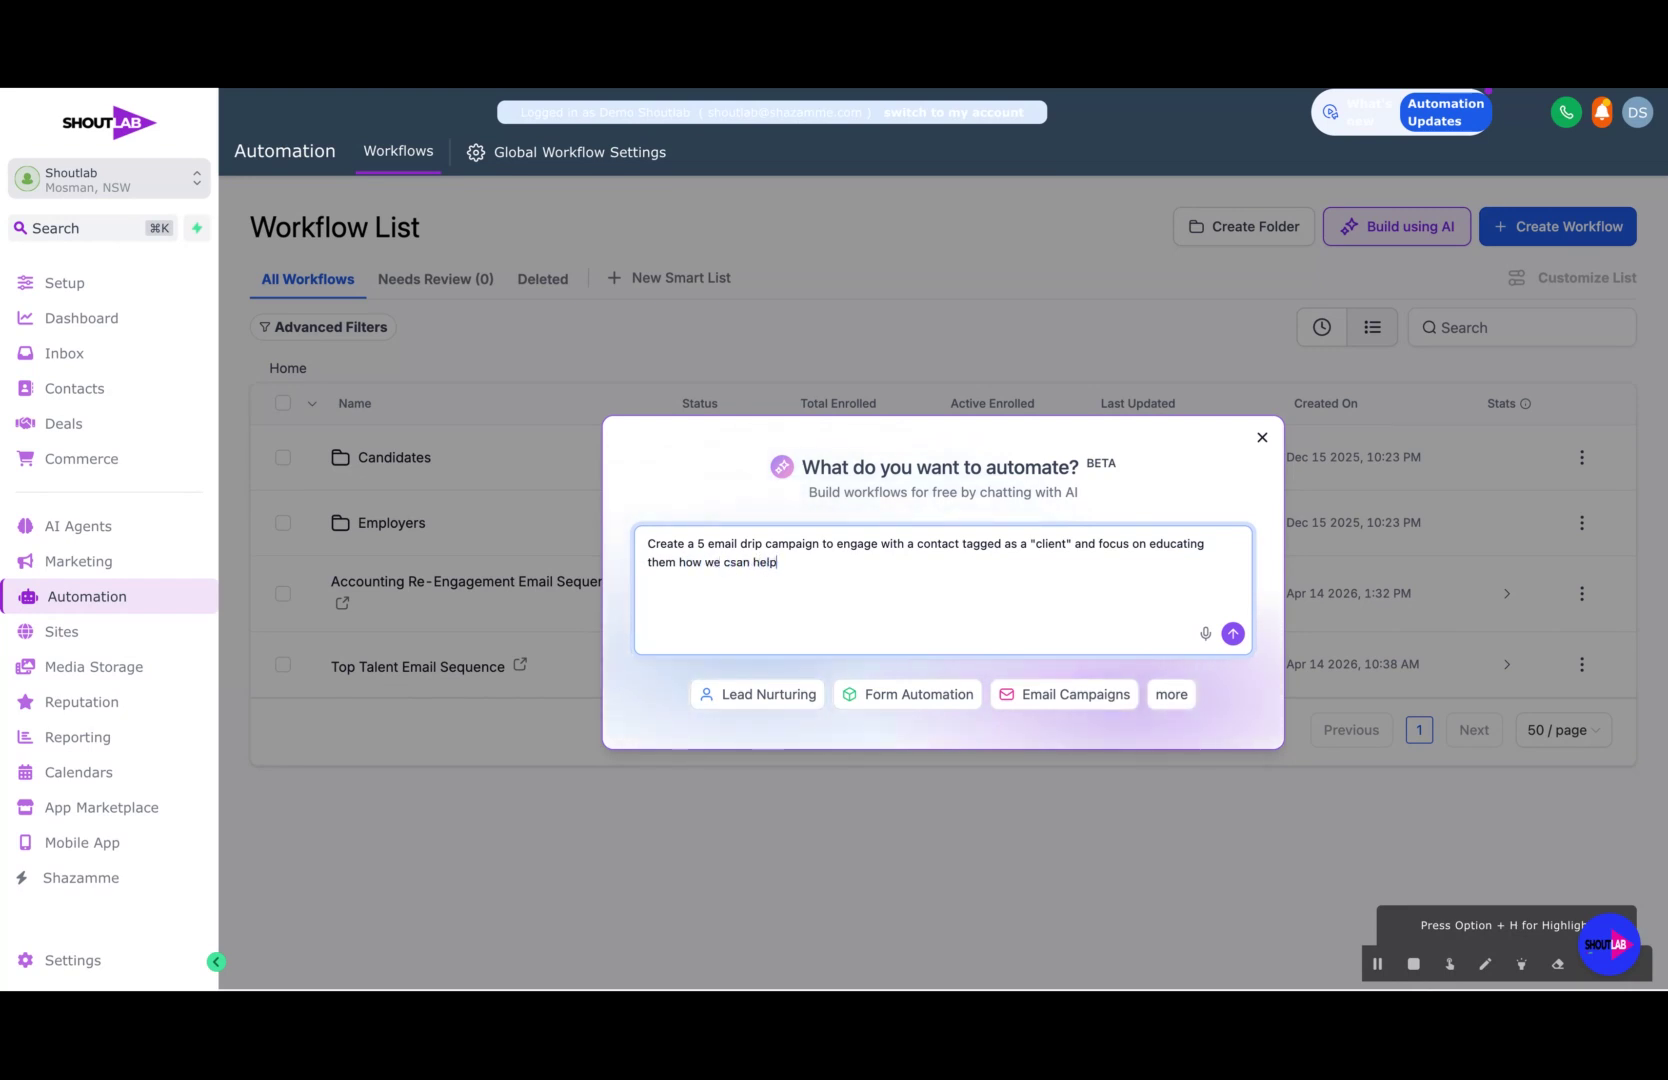
{"action": "key", "text": "BackSpace"}
{"action": "key", "text": "BackSpace"}
{"action": "key", "text": "BackSpace"}
{"action": "key", "text": "BackSpace"}
{"action": "key", "text": "BackSpace"}
{"action": "key", "text": "BackSpace"}
{"action": "key", "text": "BackSpace"}
{"action": "key", "text": "BackSpace"}
{"action": "type", "text": "an help them recu"}
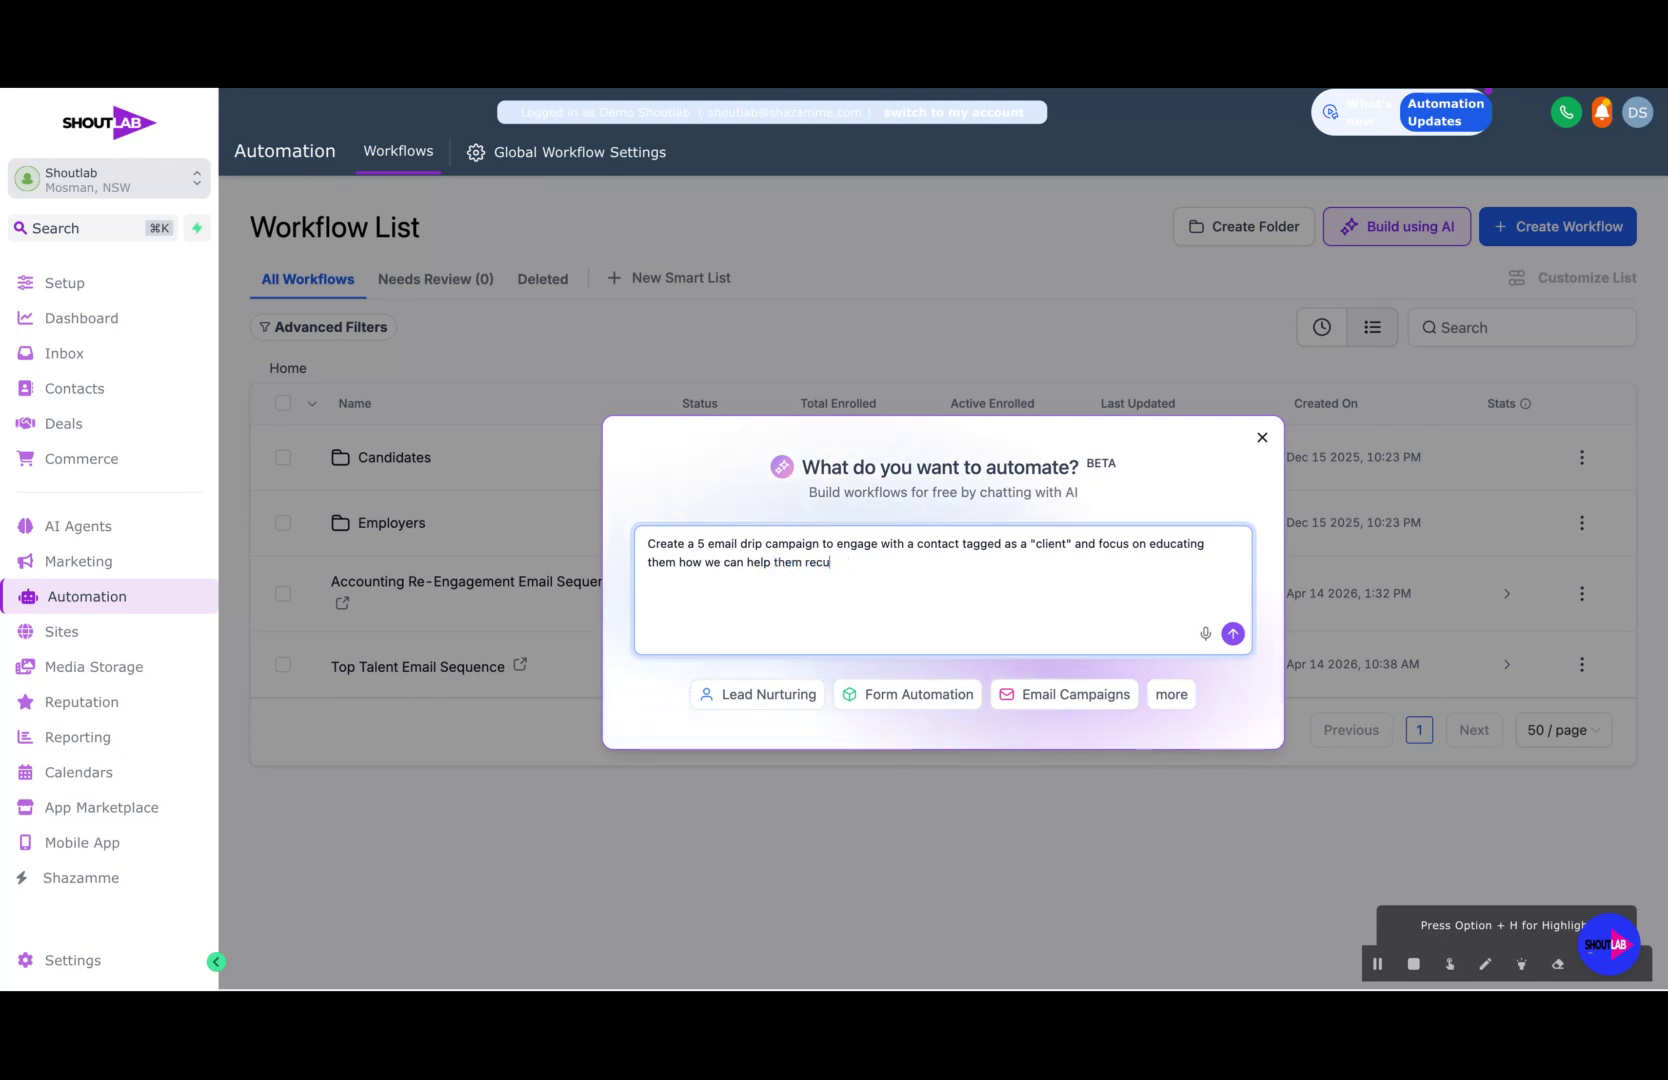
{"action": "type", "text": "reitu"}
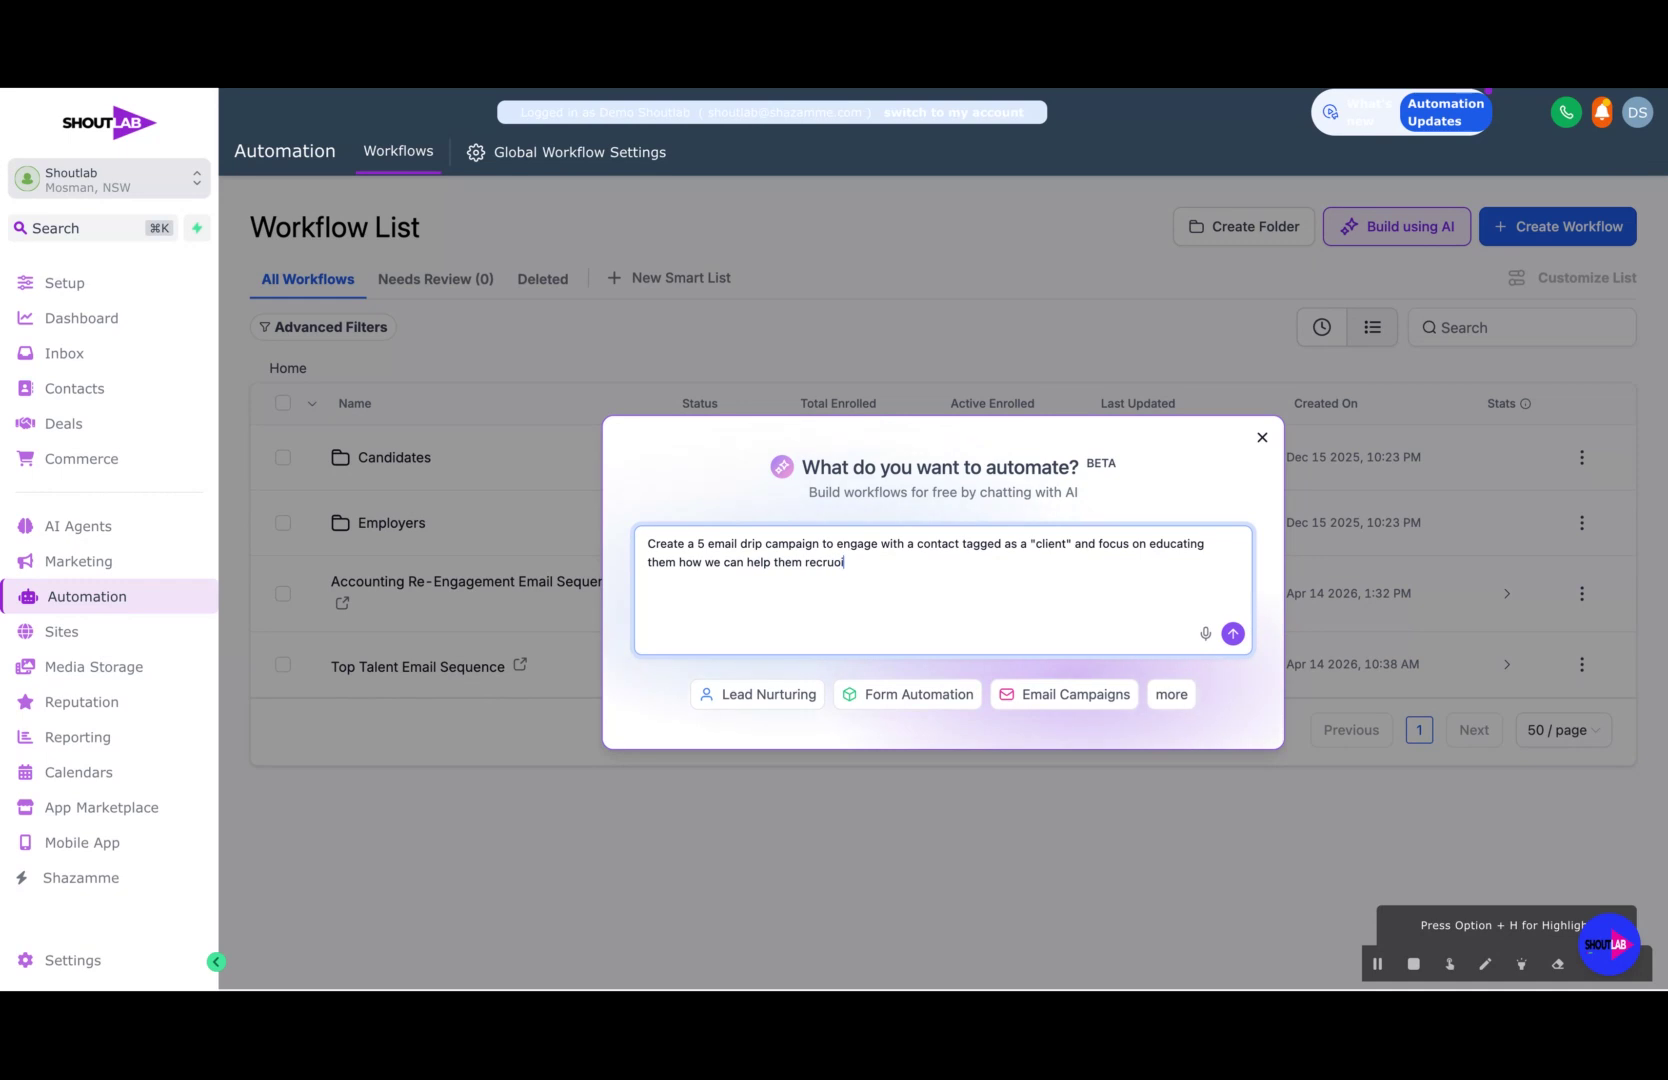
{"action": "type", "text": "it."}
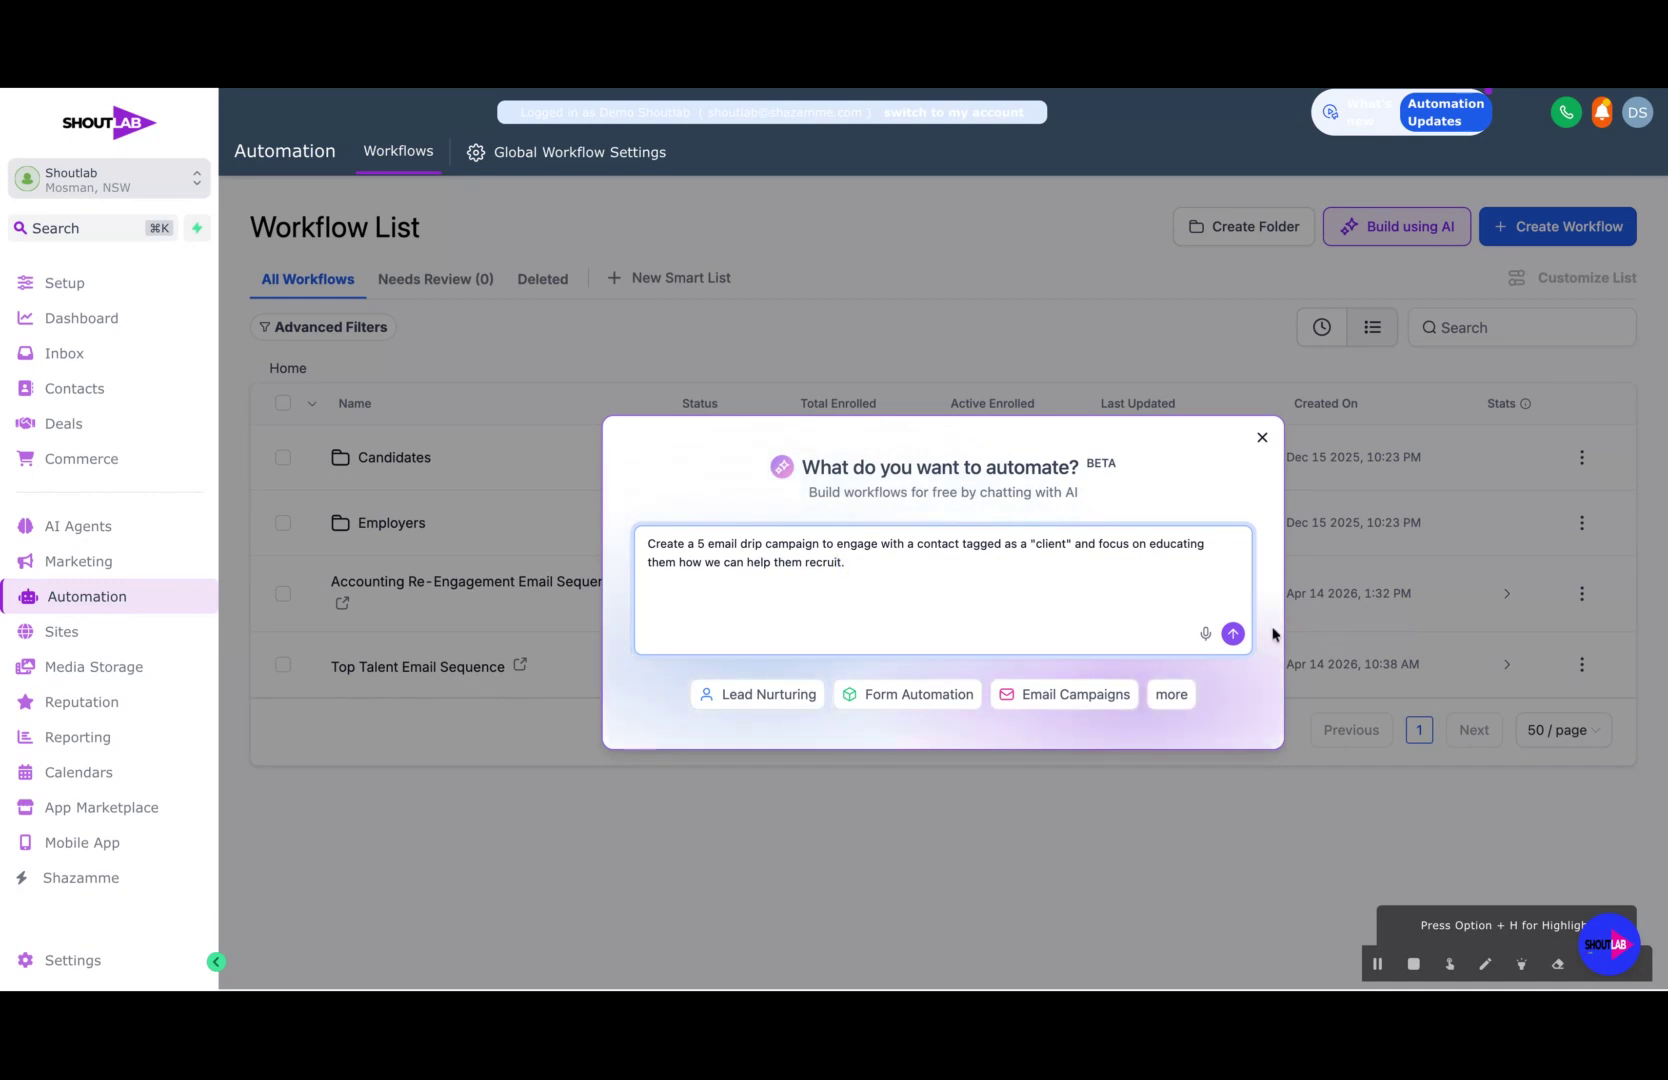
Submit the prompt and set the email spacing to "Send the first email immediately, then one email every week"
{"action": "left_click", "coordinate": [1232, 633]}
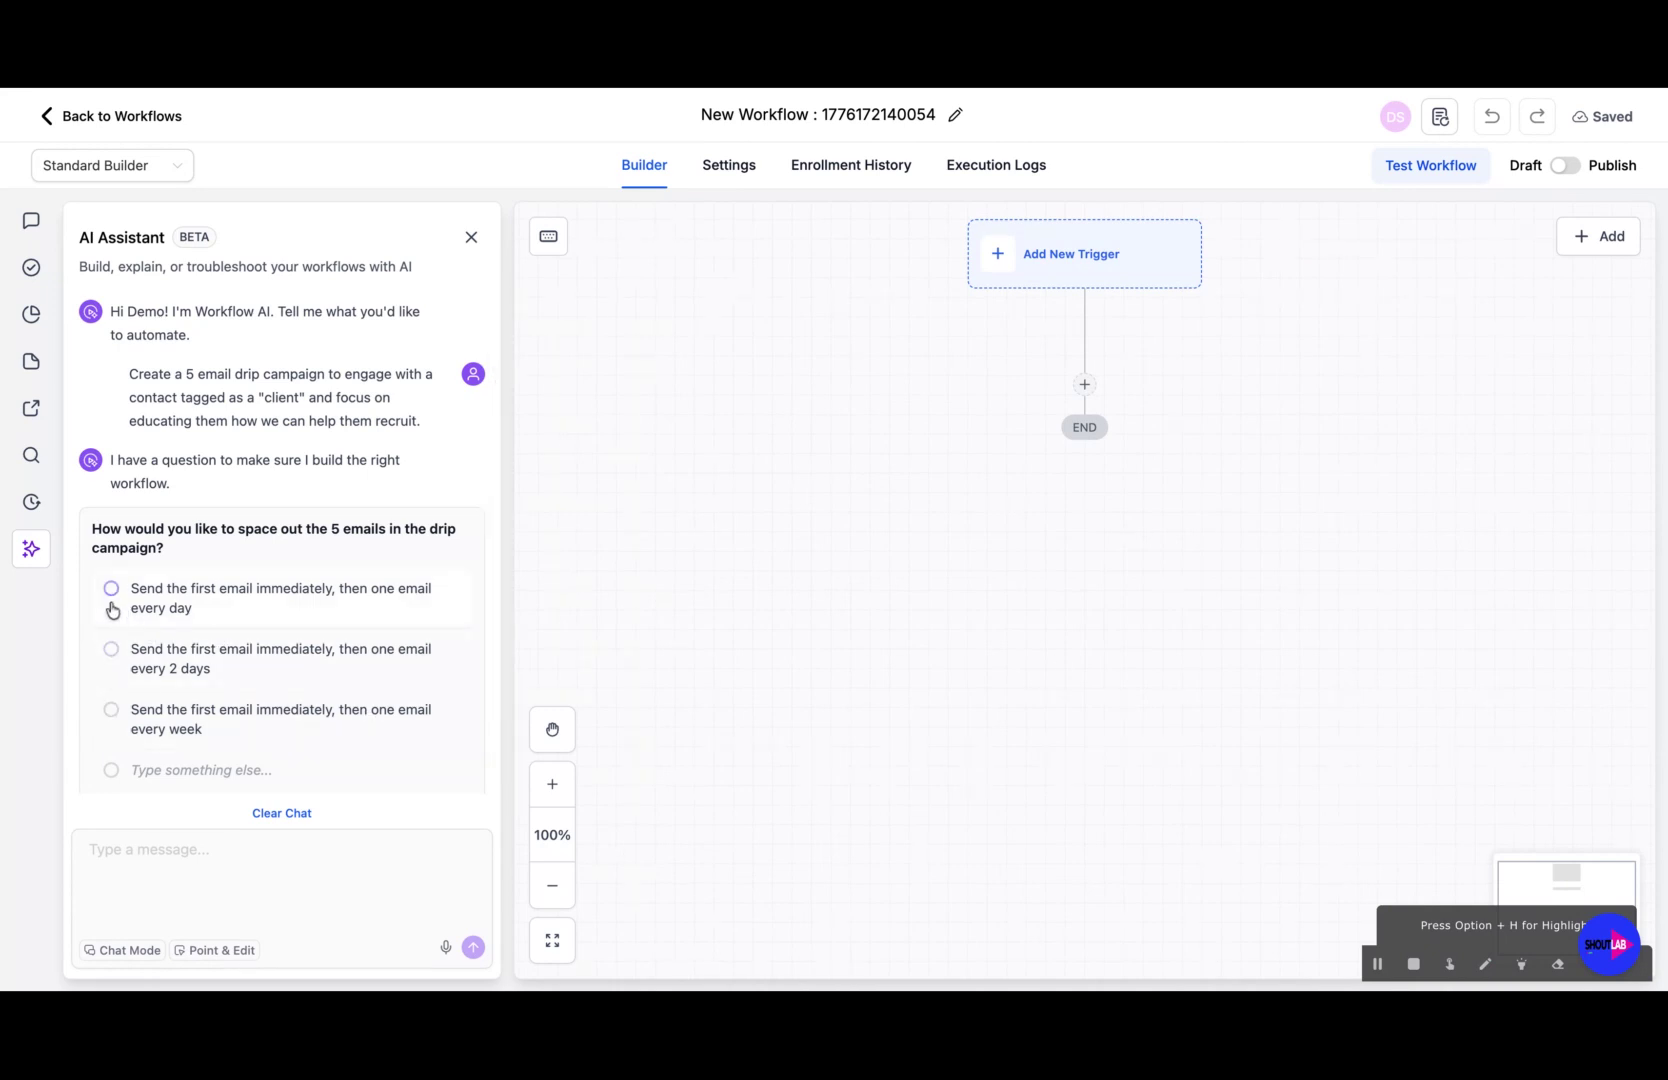
{"action": "left_click", "coordinate": [112, 709]}
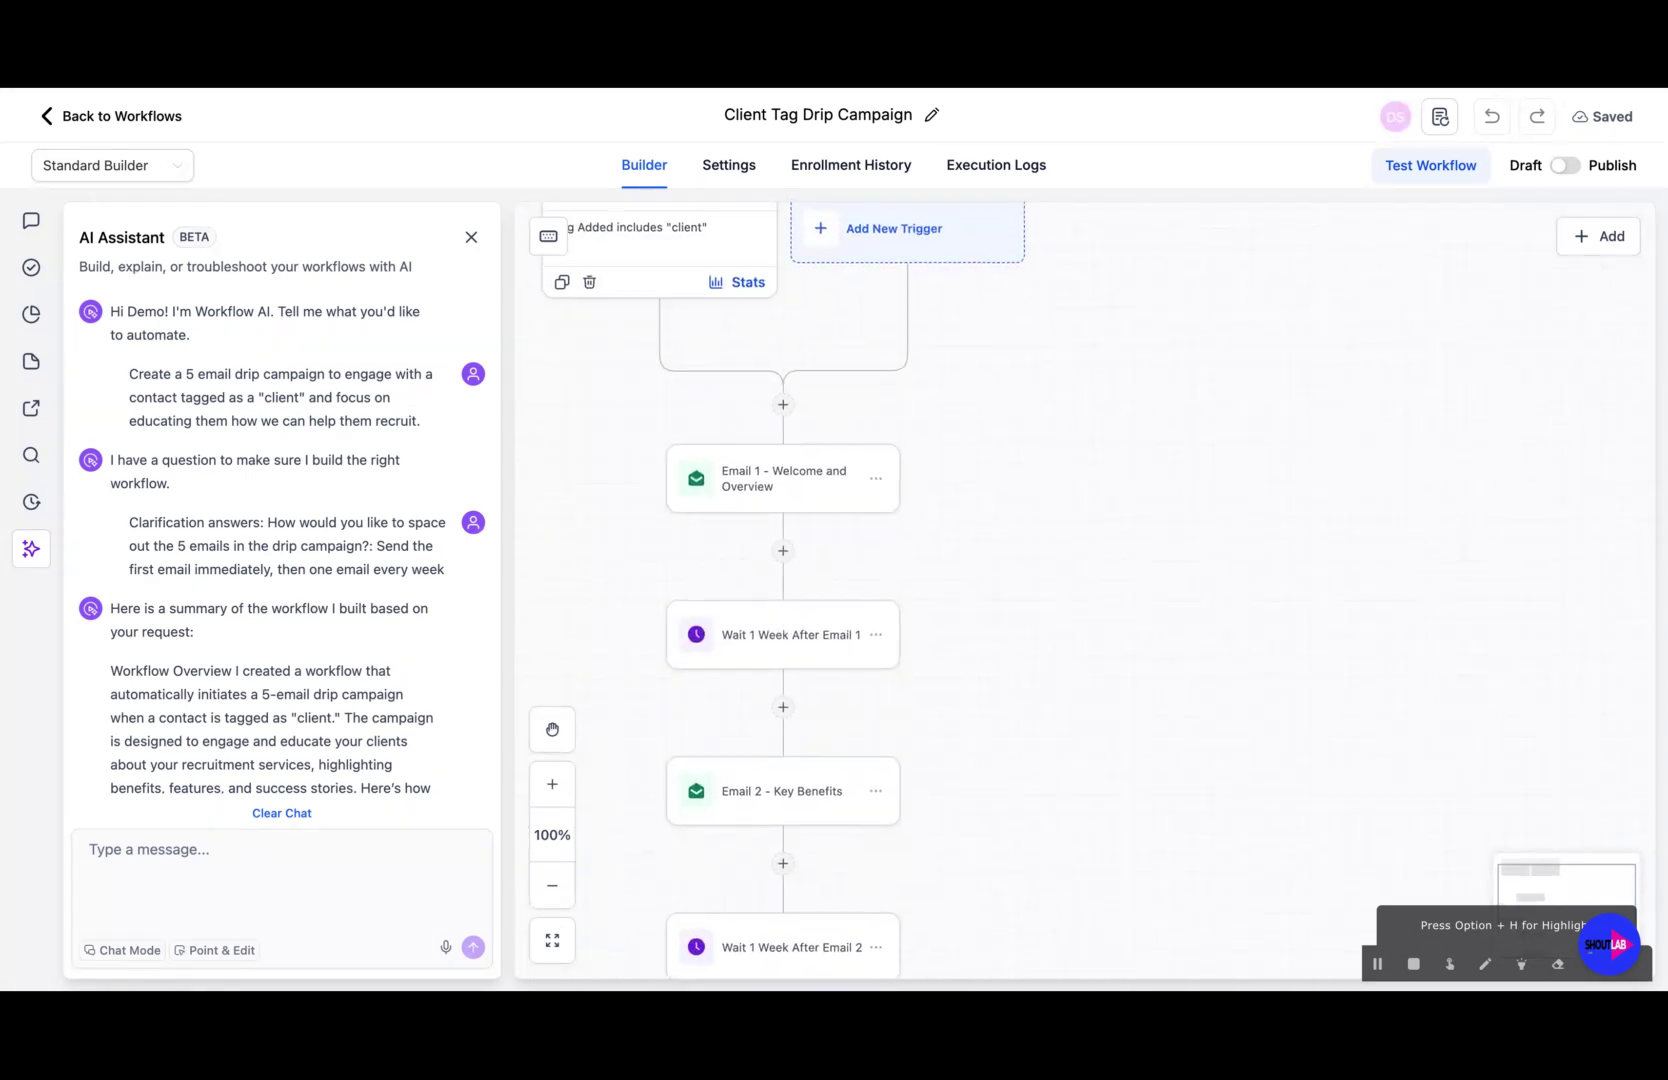
Examine the settings of the "Email 1 - Welcome and Overview" action, including its sender fields, subject, message body and tracking options
{"action": "left_click", "coordinate": [850, 532]}
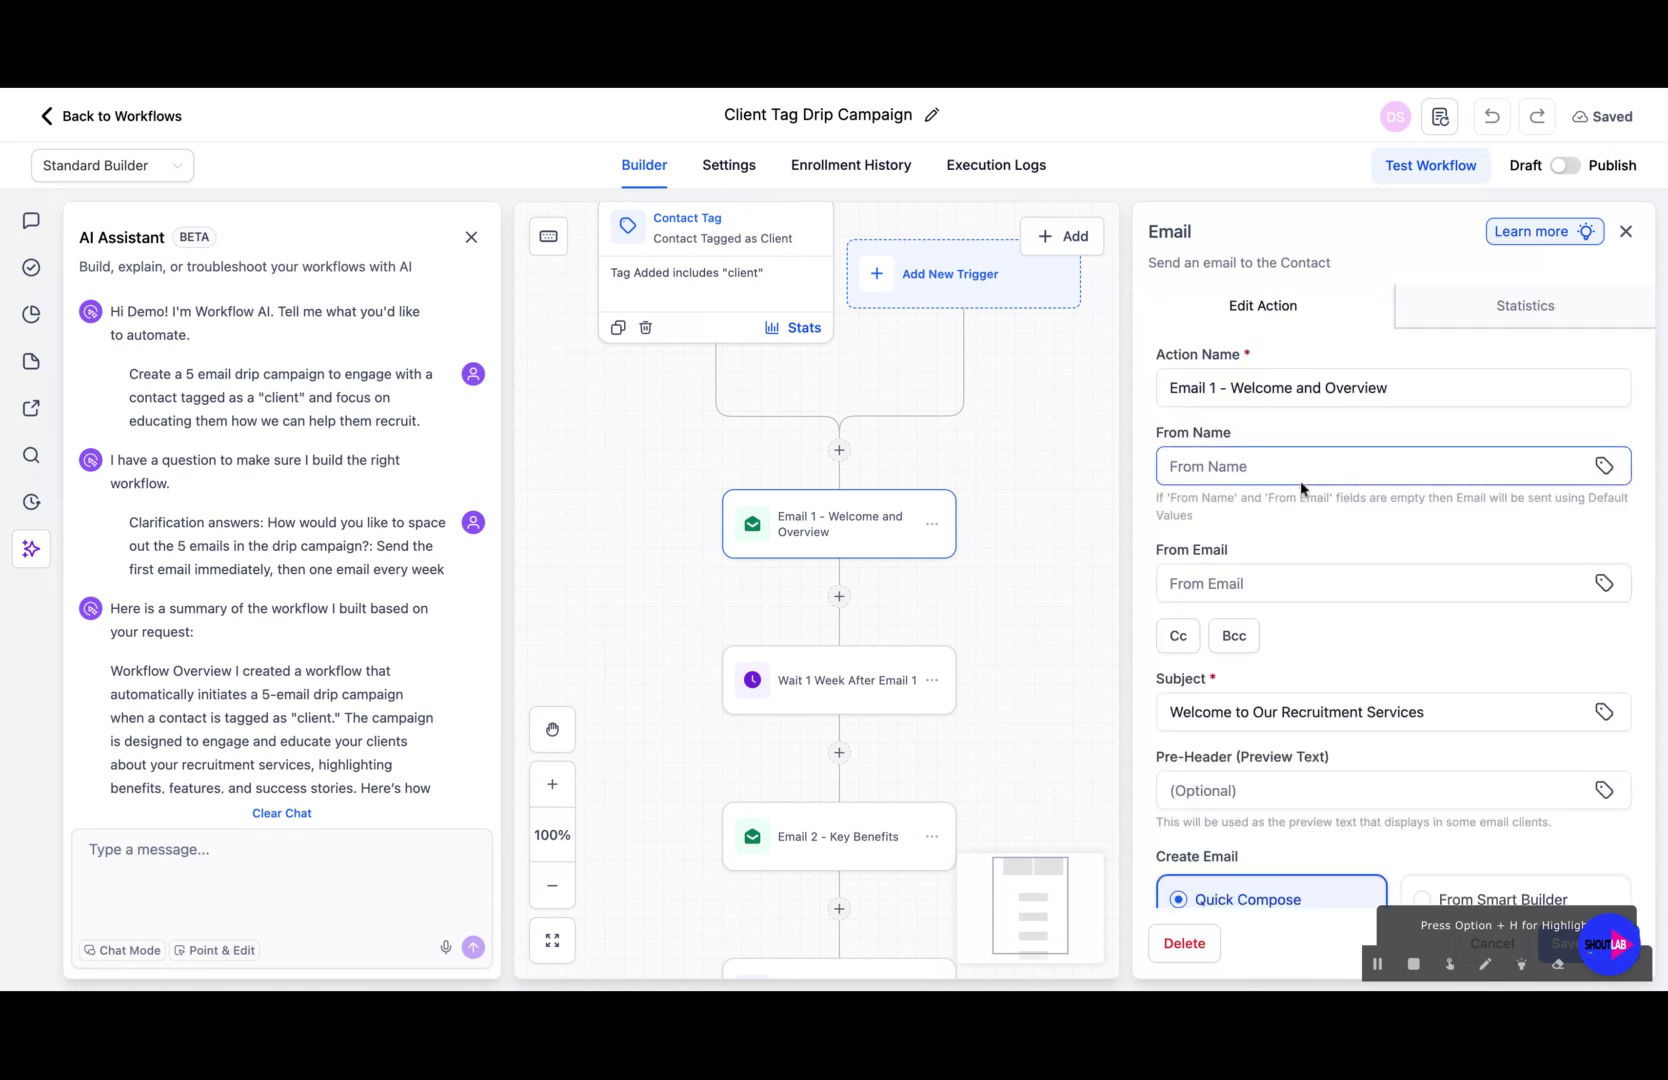
{"action": "scroll", "coordinate": [1303, 489], "scroll_direction": "down", "scroll_amount": 1}
{"action": "scroll", "coordinate": [1303, 489], "scroll_direction": "down", "scroll_amount": 5}
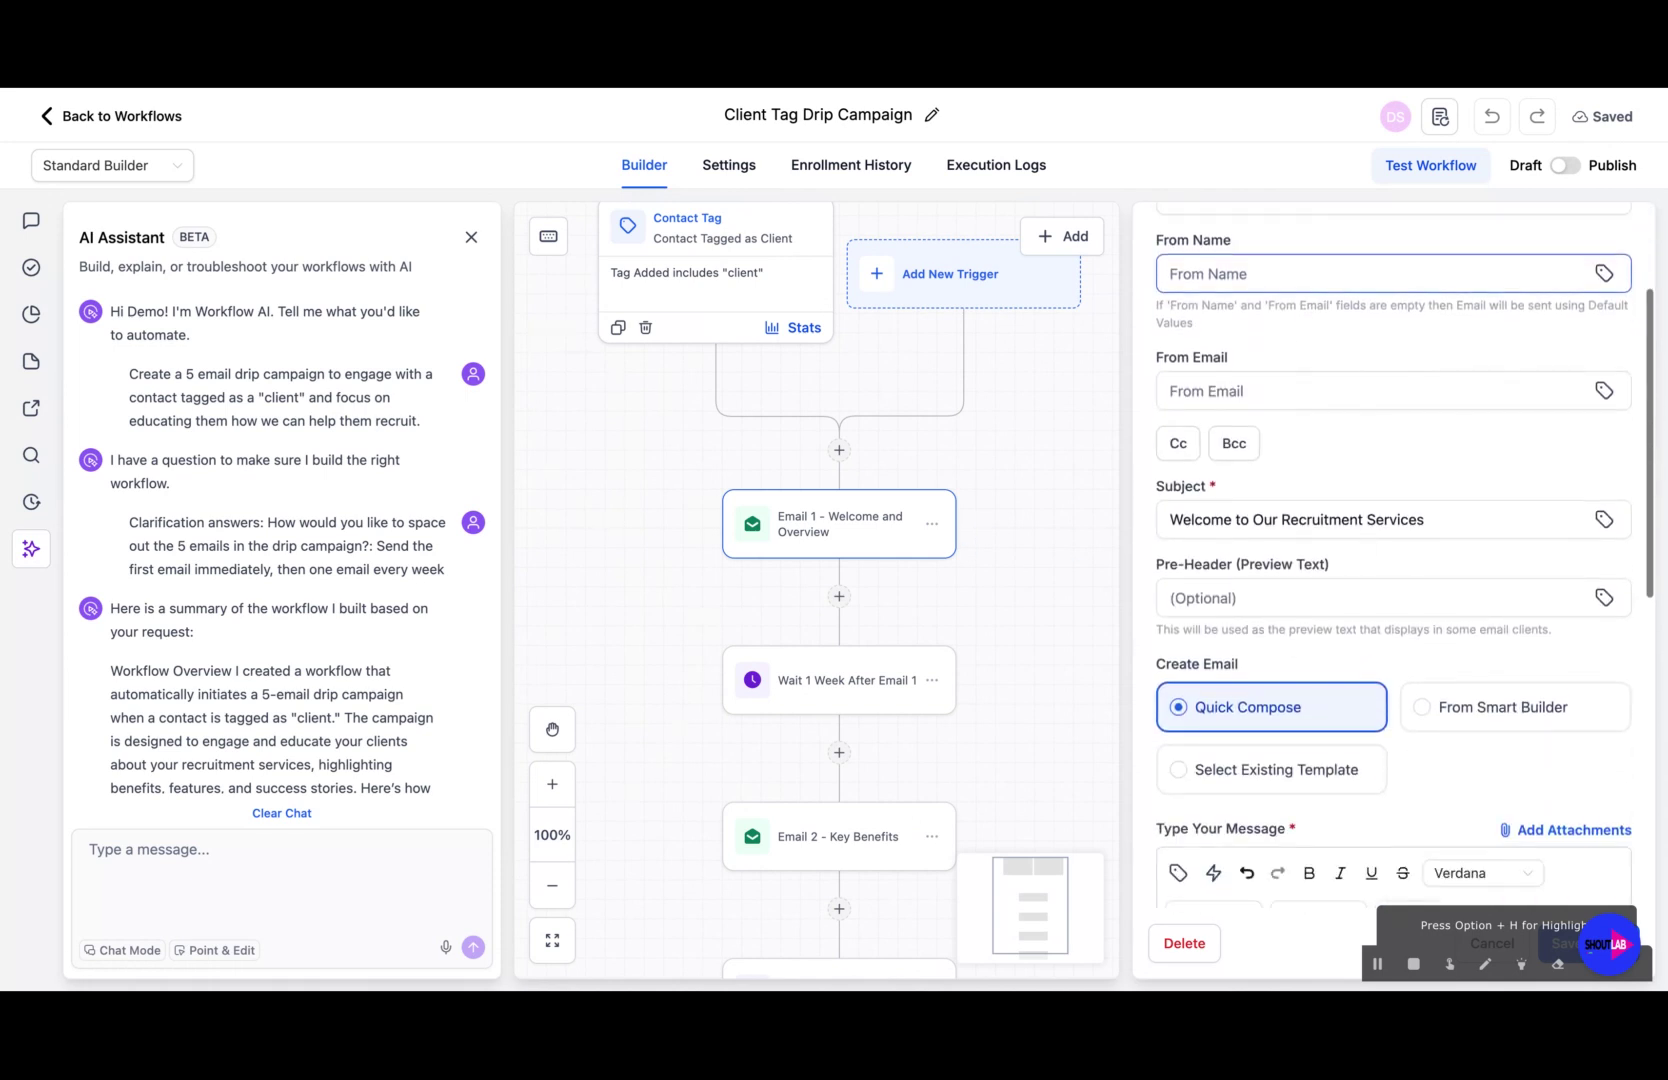
{"action": "scroll", "coordinate": [1326, 490], "scroll_direction": "down", "scroll_amount": 4}
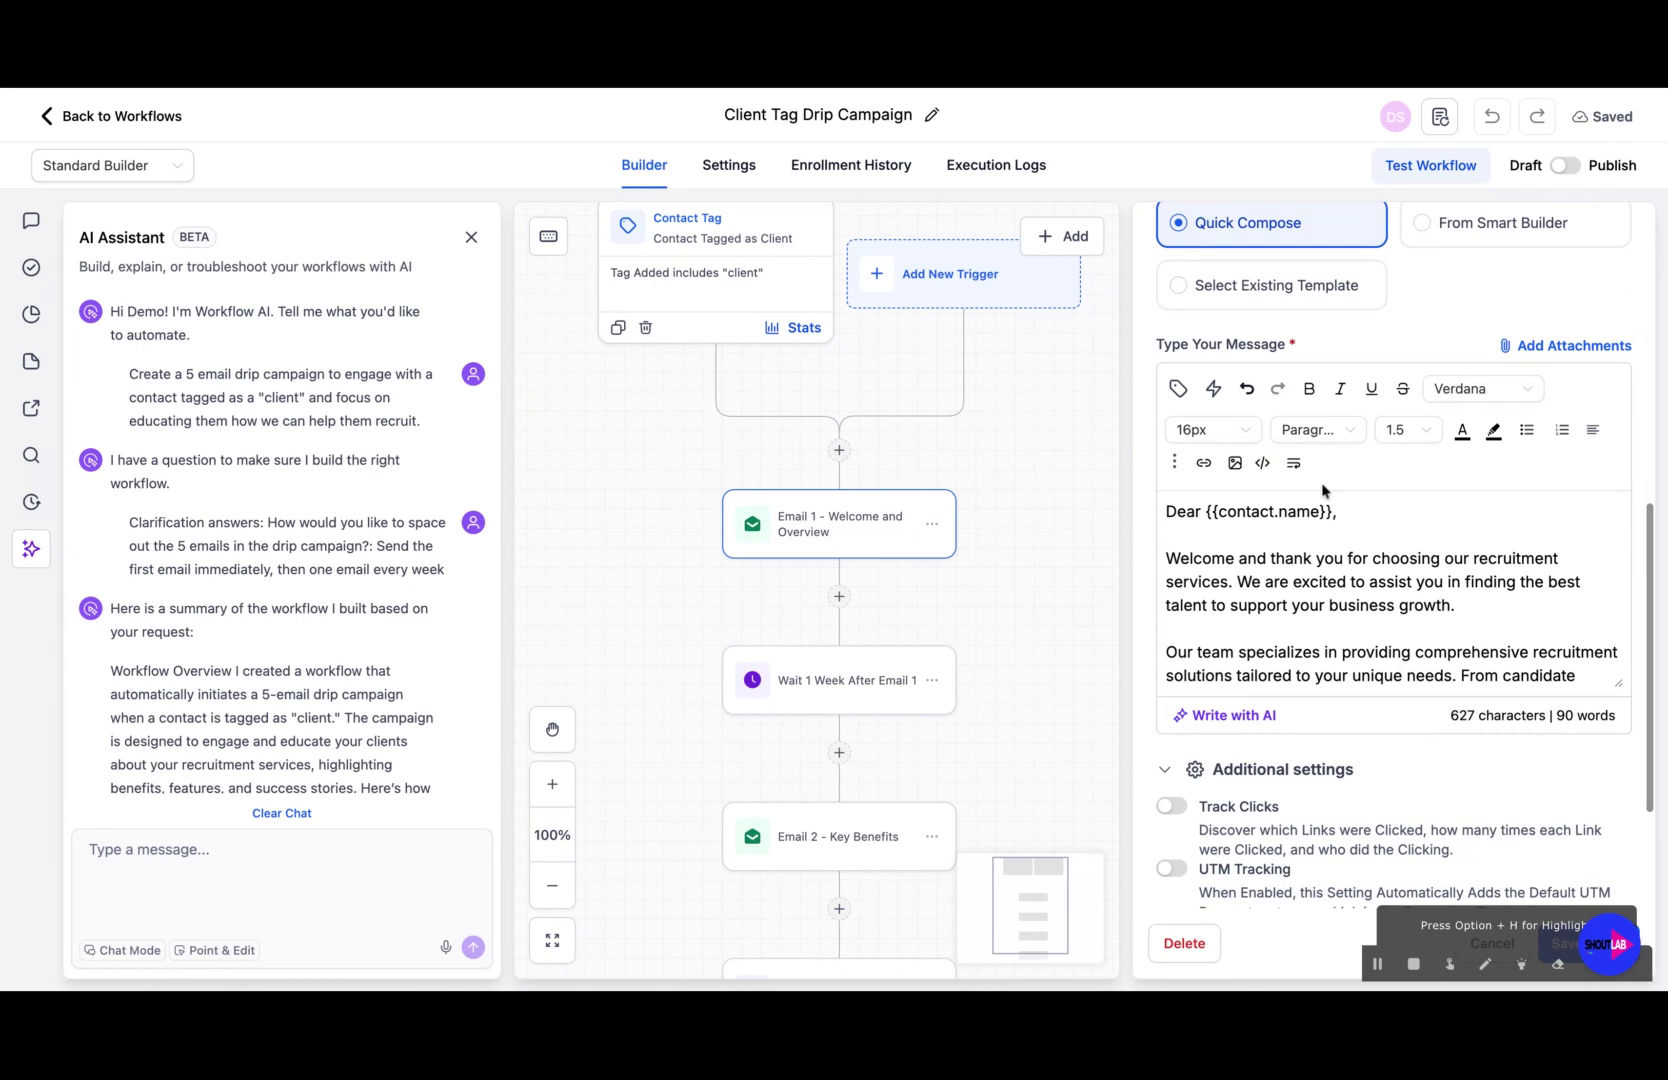
{"action": "scroll", "coordinate": [1325, 445], "scroll_direction": "down", "scroll_amount": 8}
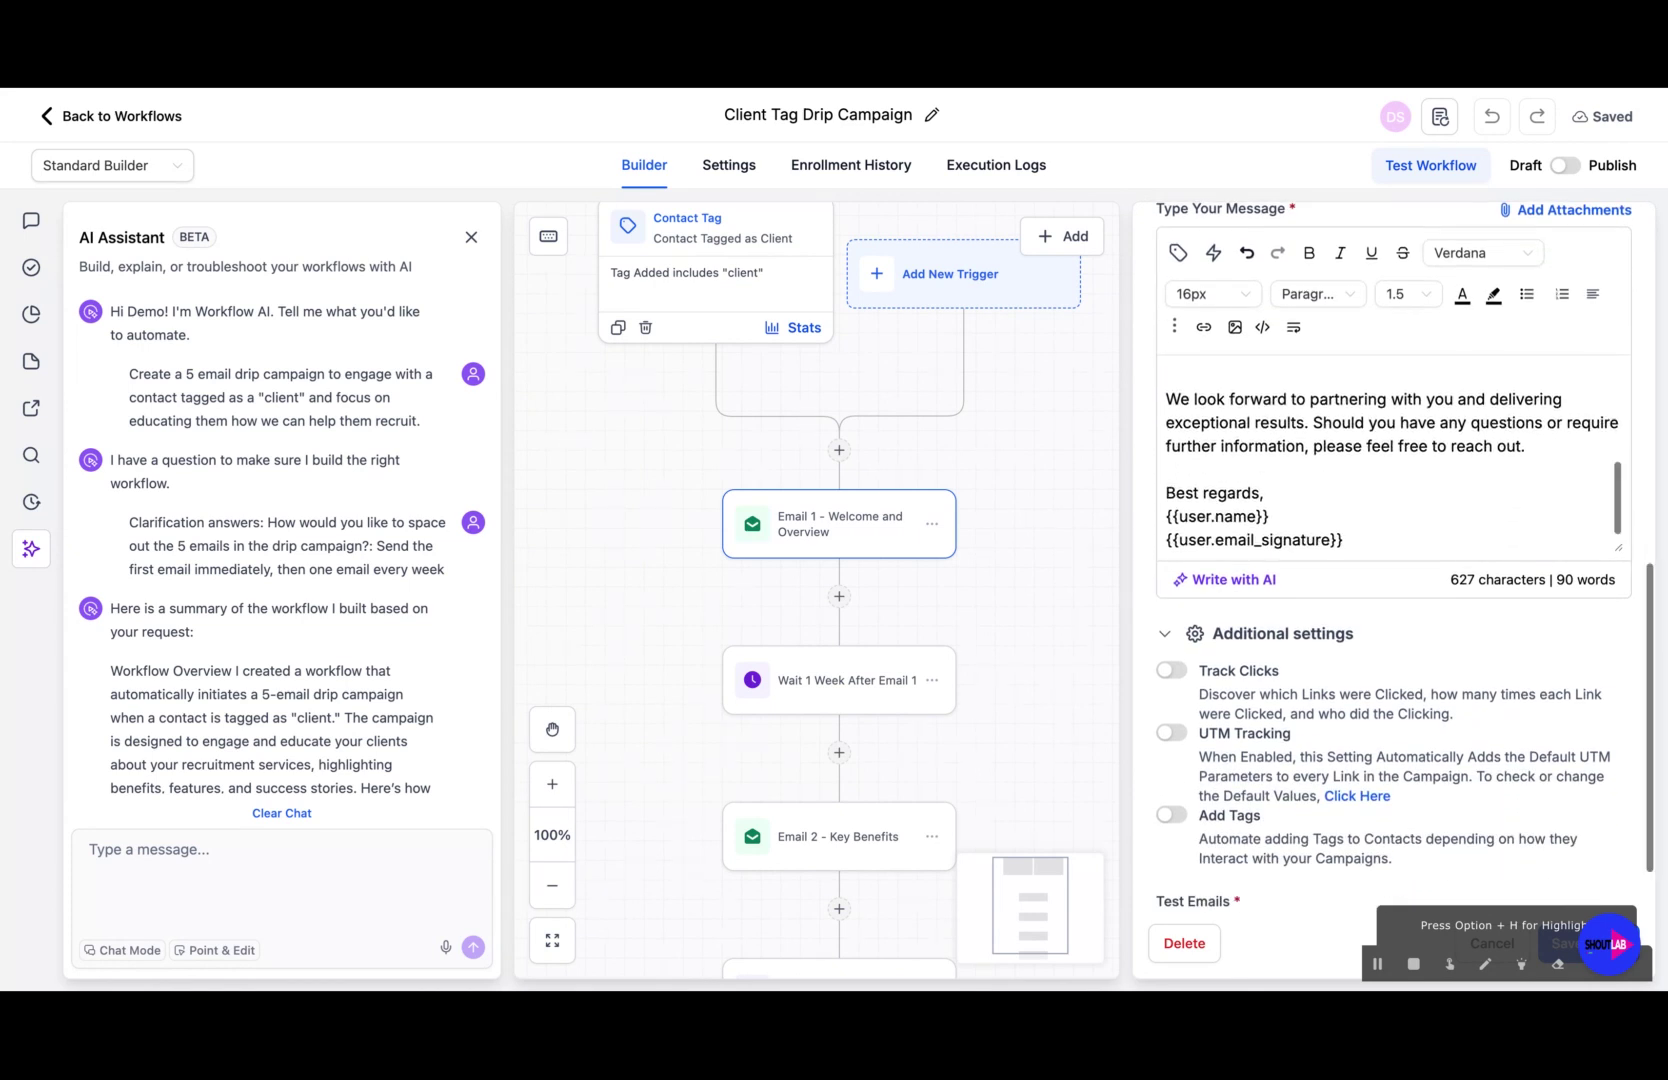
{"action": "scroll", "coordinate": [1390, 455], "scroll_direction": "down", "scroll_amount": 1}
{"action": "scroll", "coordinate": [1390, 450], "scroll_direction": "up", "scroll_amount": 1}
{"action": "scroll", "coordinate": [1390, 450], "scroll_direction": "up", "scroll_amount": 1}
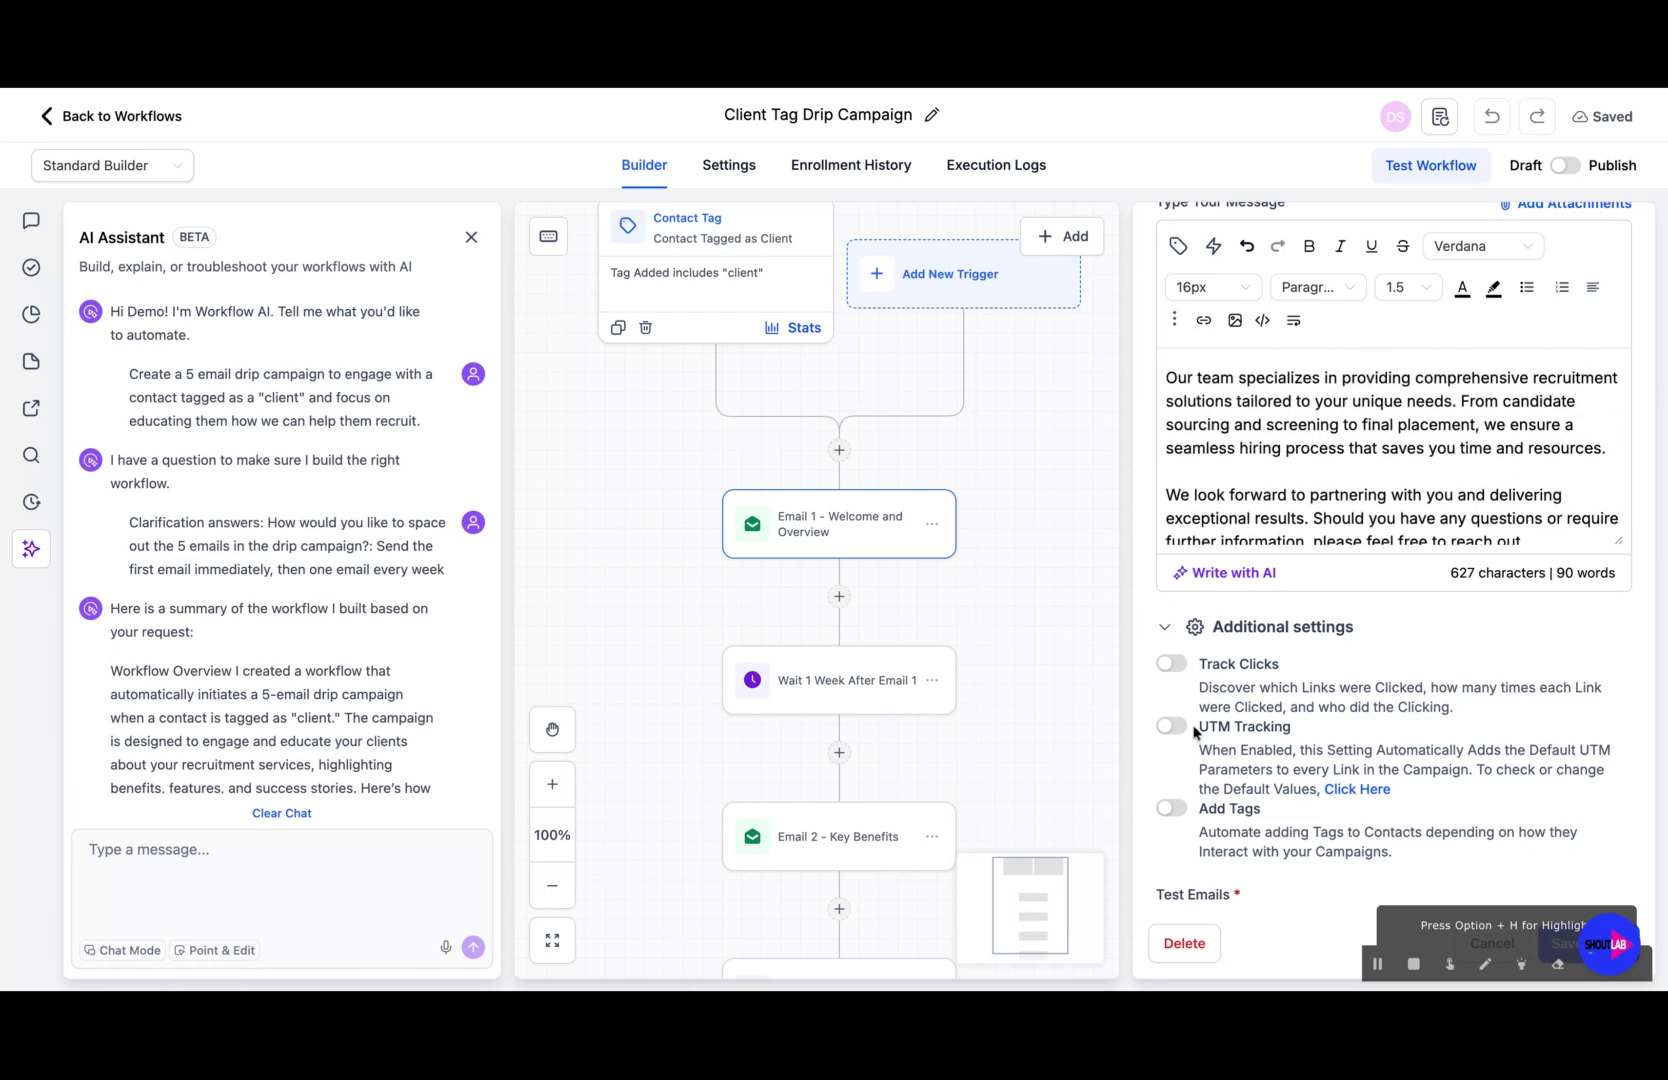
{"action": "scroll", "coordinate": [1194, 732], "scroll_direction": "up", "scroll_amount": 6}
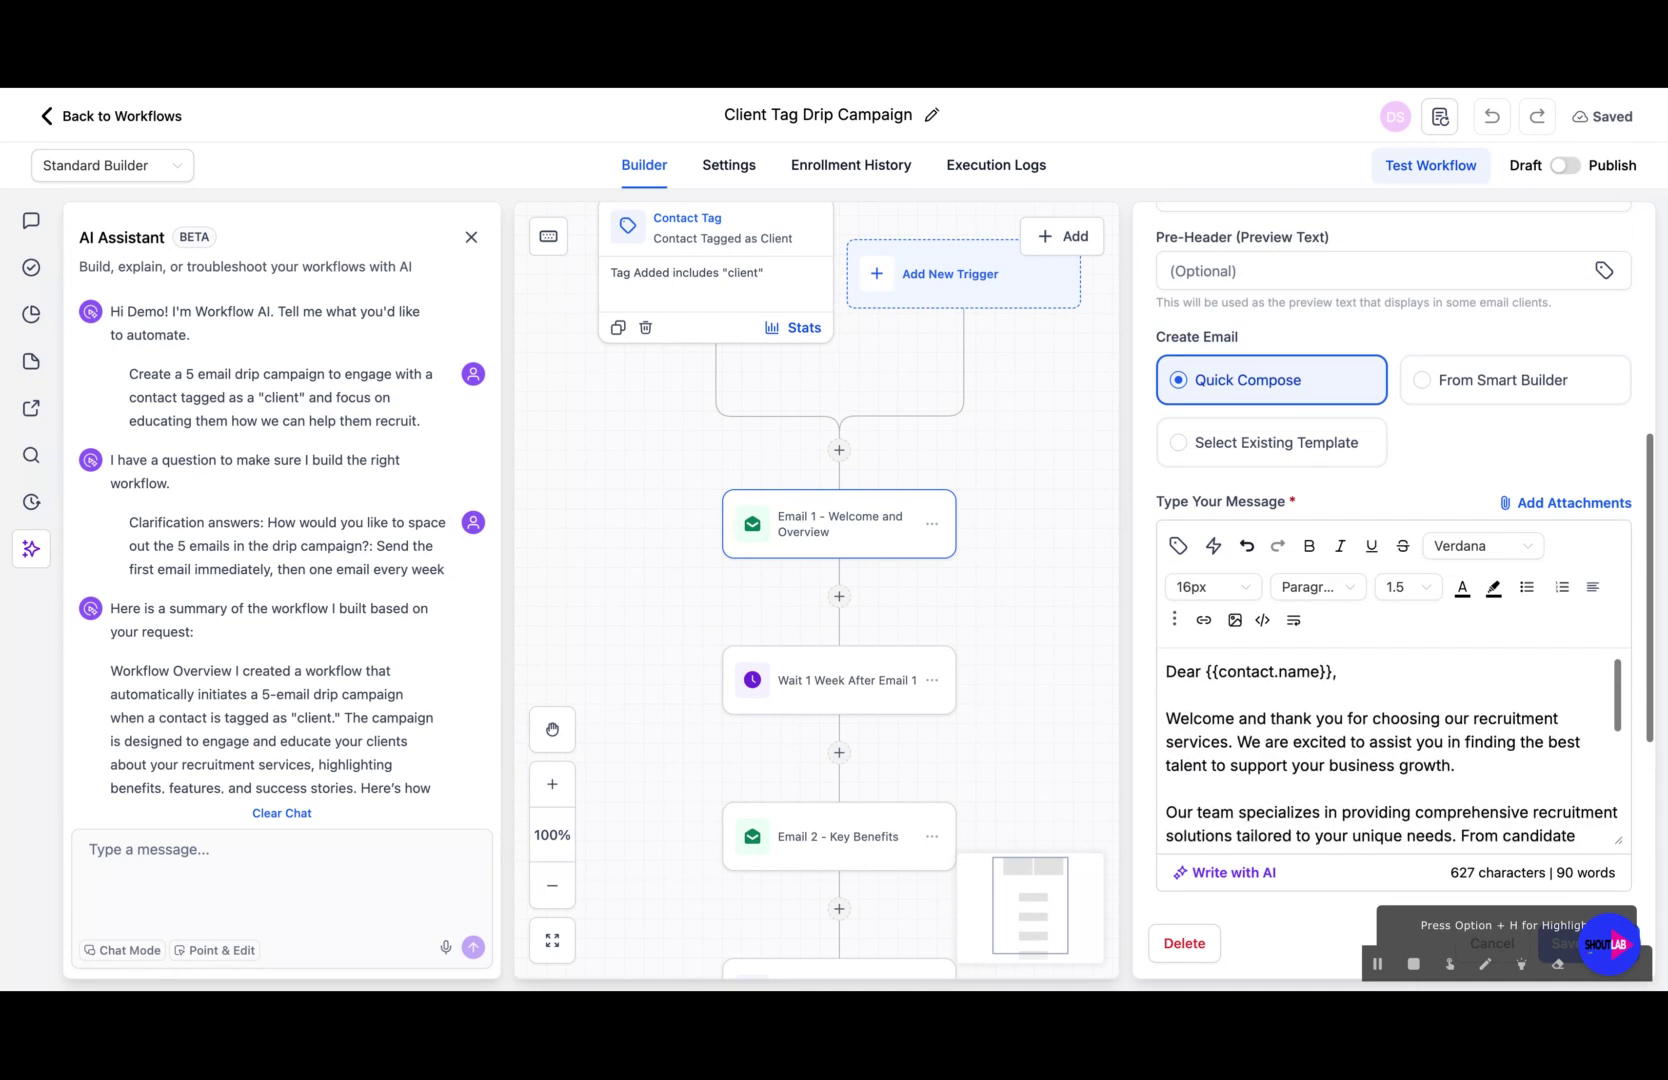
{"action": "scroll", "coordinate": [1196, 712], "scroll_direction": "up", "scroll_amount": 5}
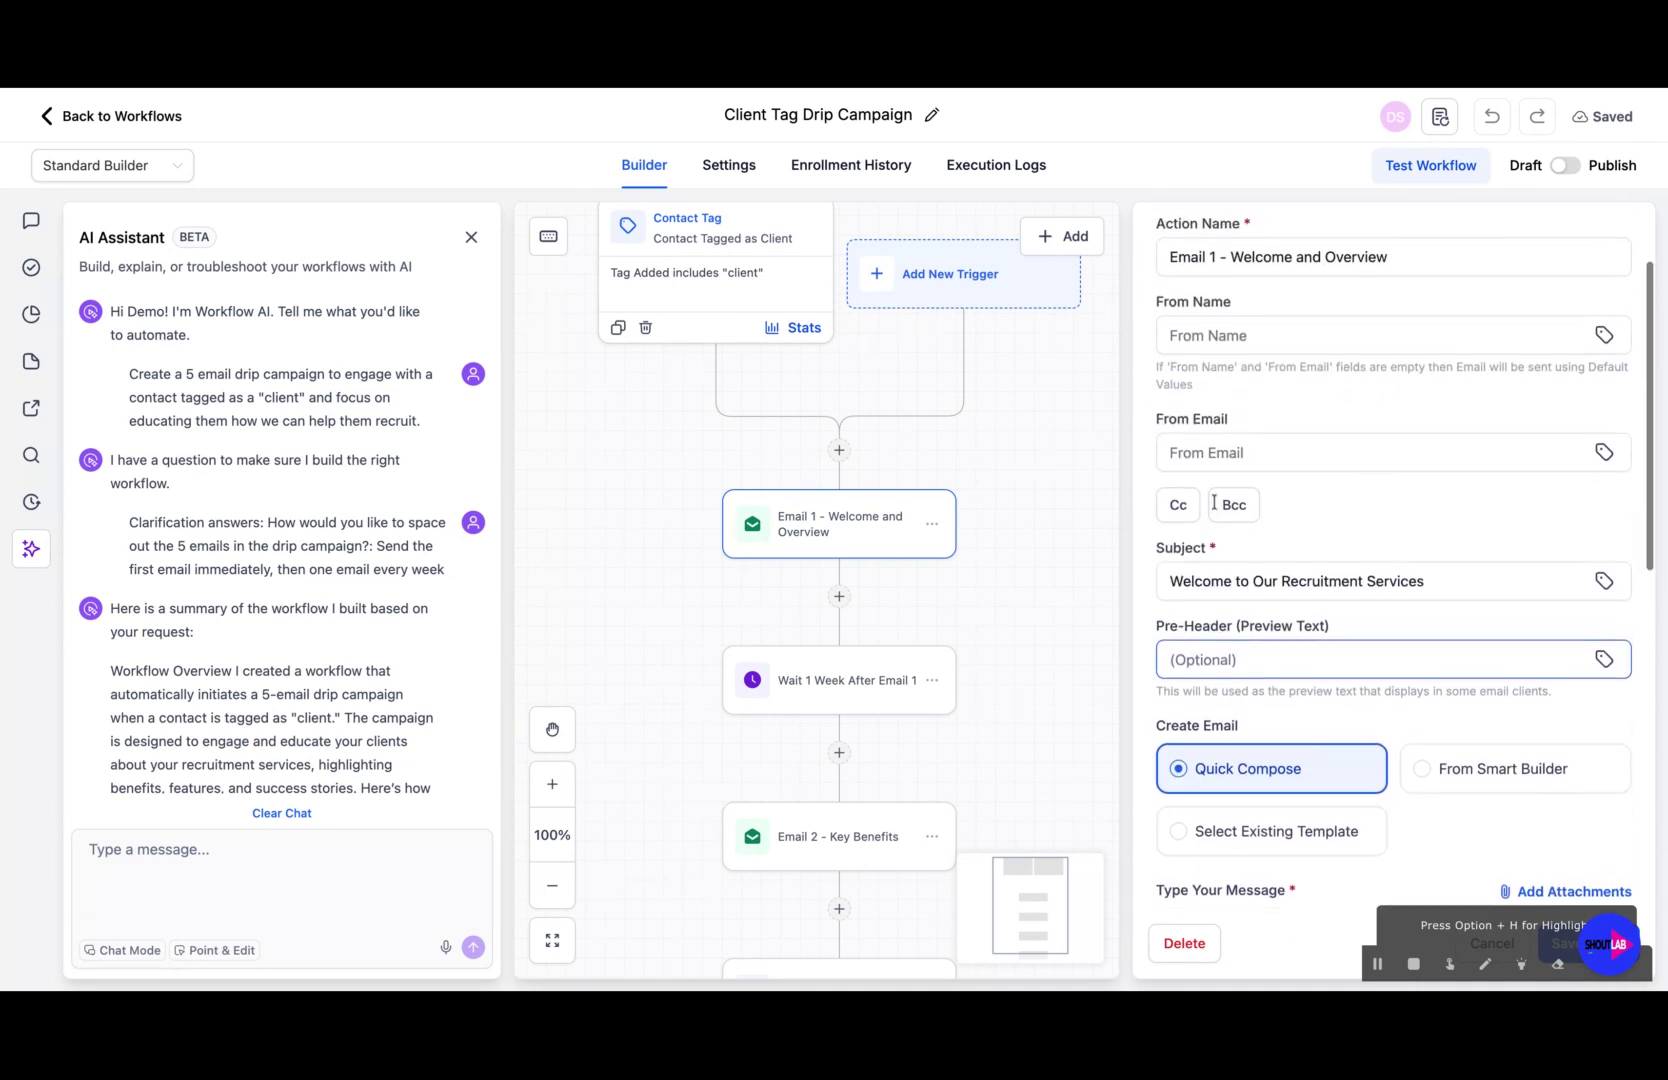
{"action": "scroll", "coordinate": [1214, 502], "scroll_direction": "up", "scroll_amount": 2}
{"action": "left_click", "coordinate": [1204, 454]}
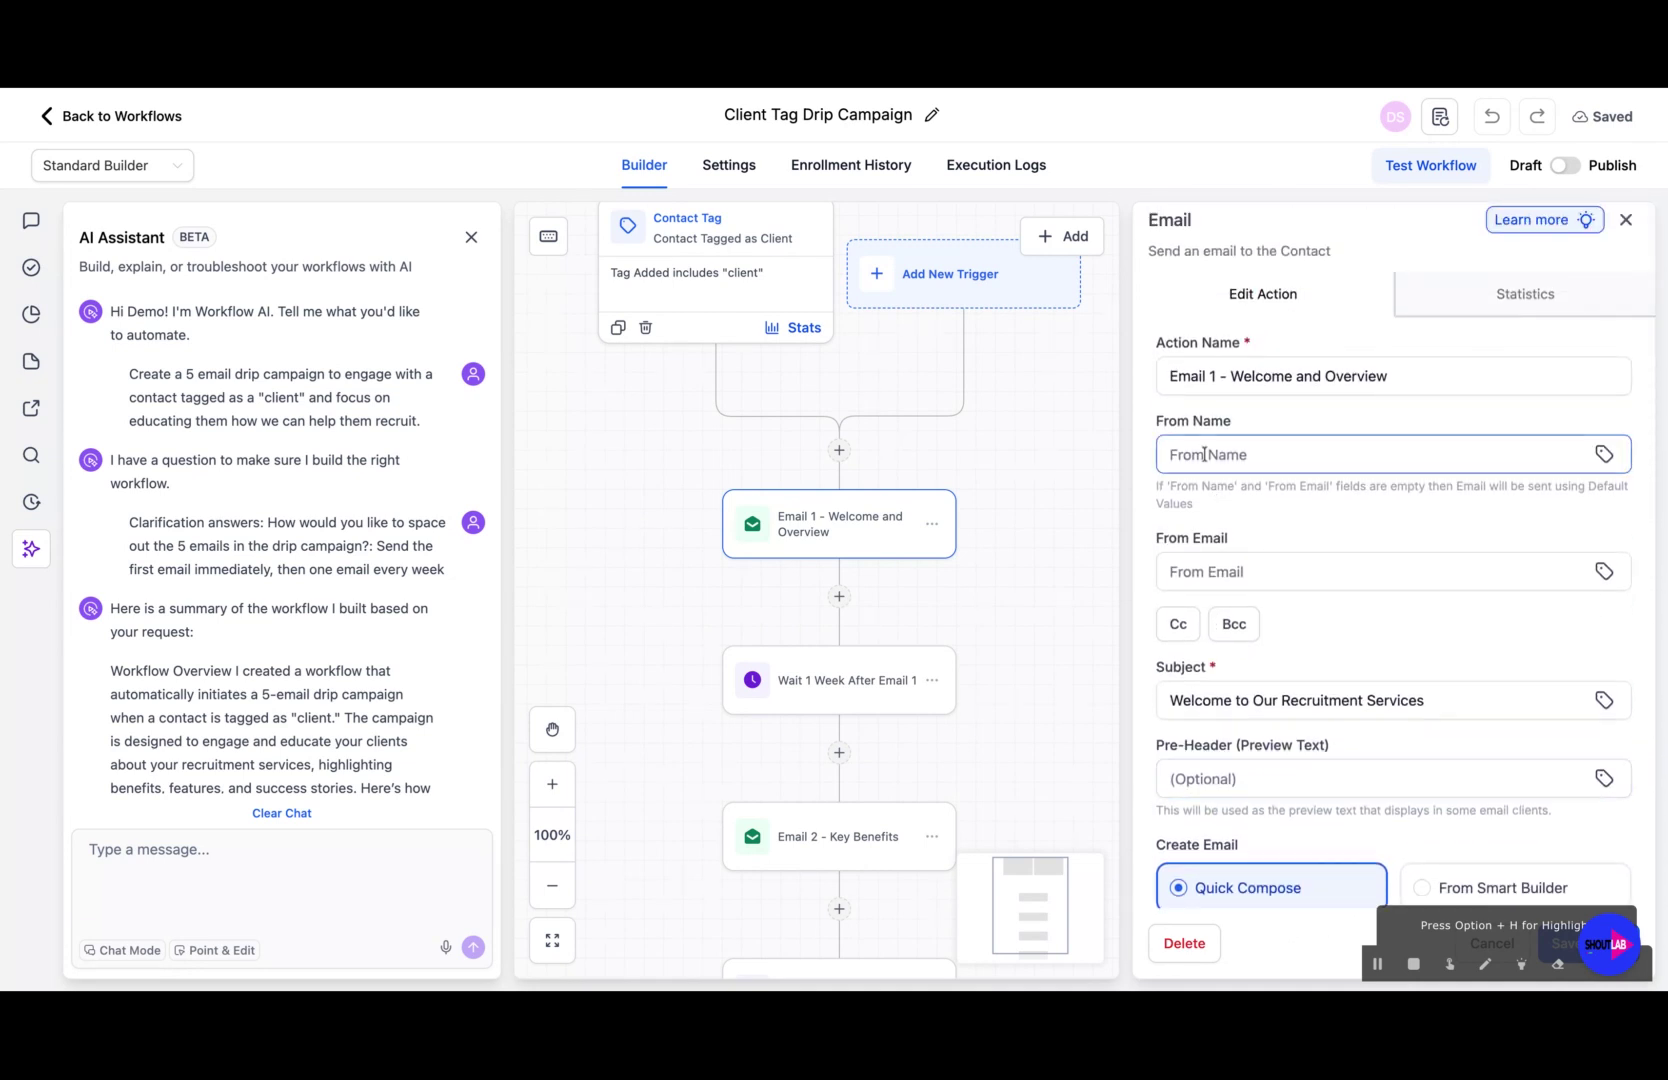